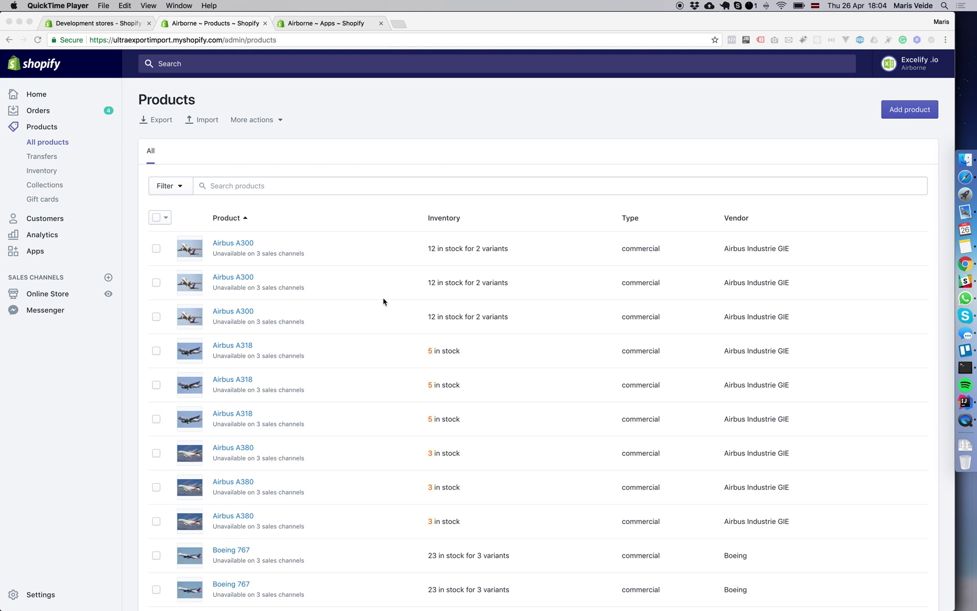
Review the Shopify product list, then switch to the Excelify app page
left_click(316, 150)
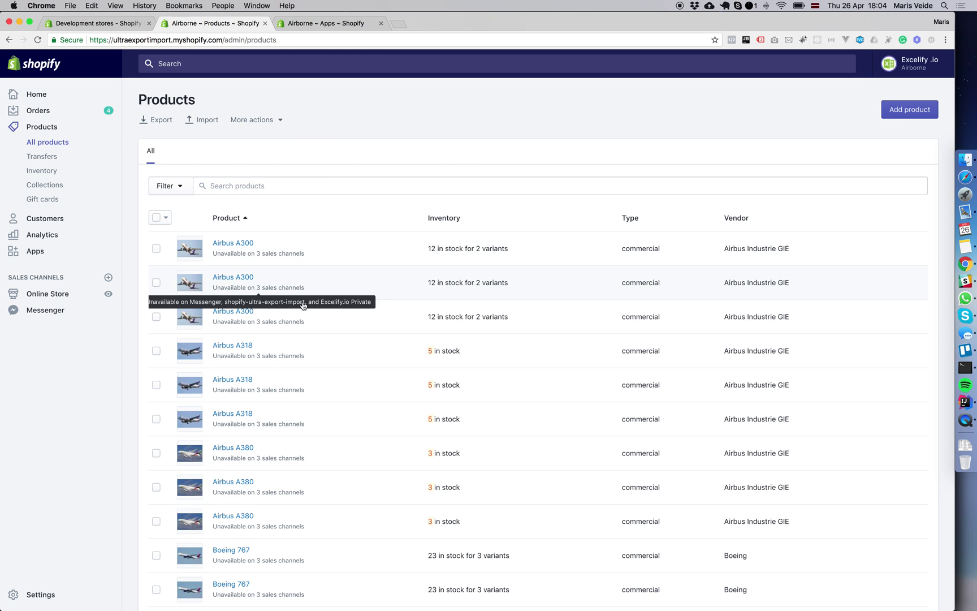
scroll(311, 382, "down", 2)
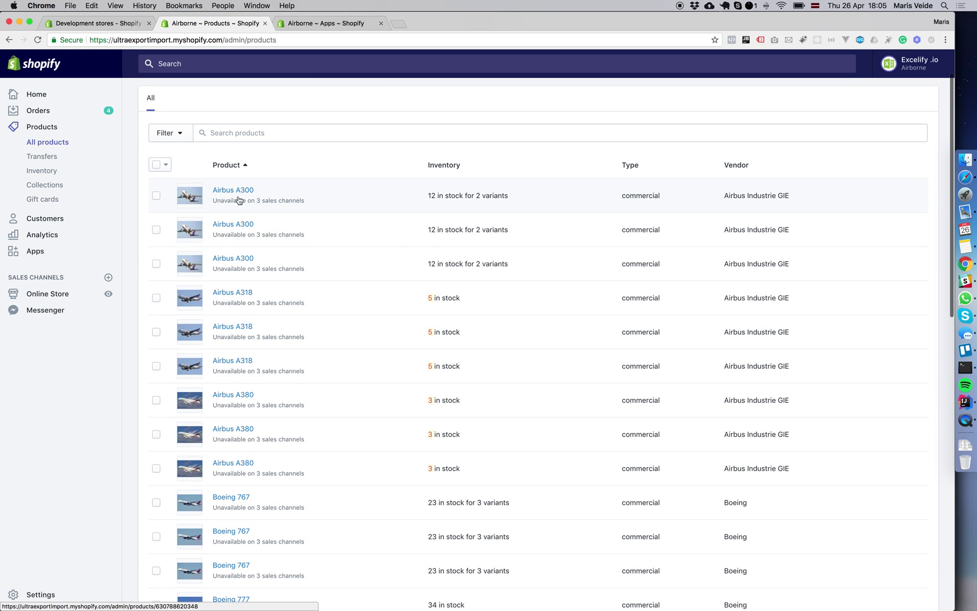
scroll(292, 202, "down", 2)
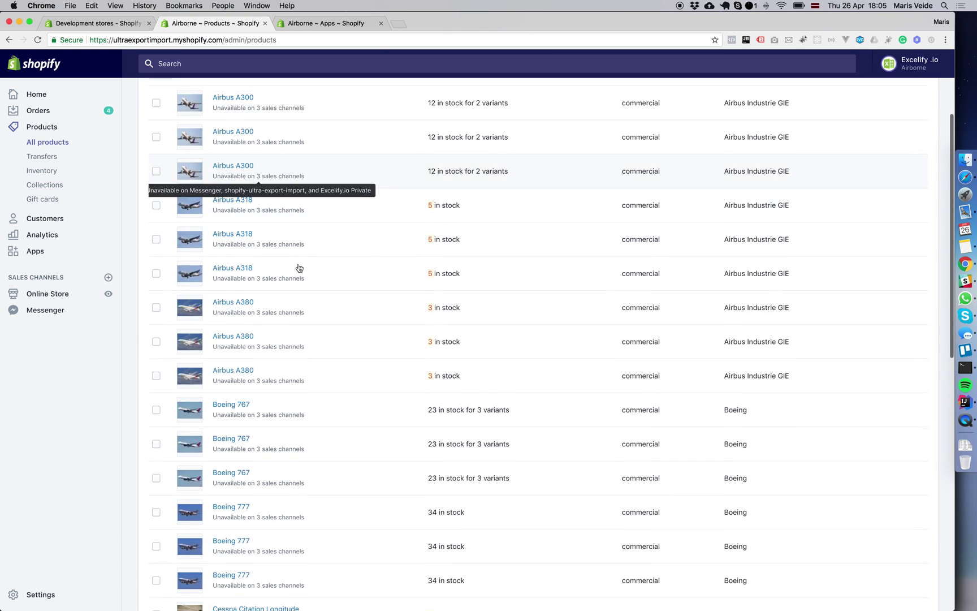
scroll(327, 270, "up", 2)
scroll(298, 267, "up", 1)
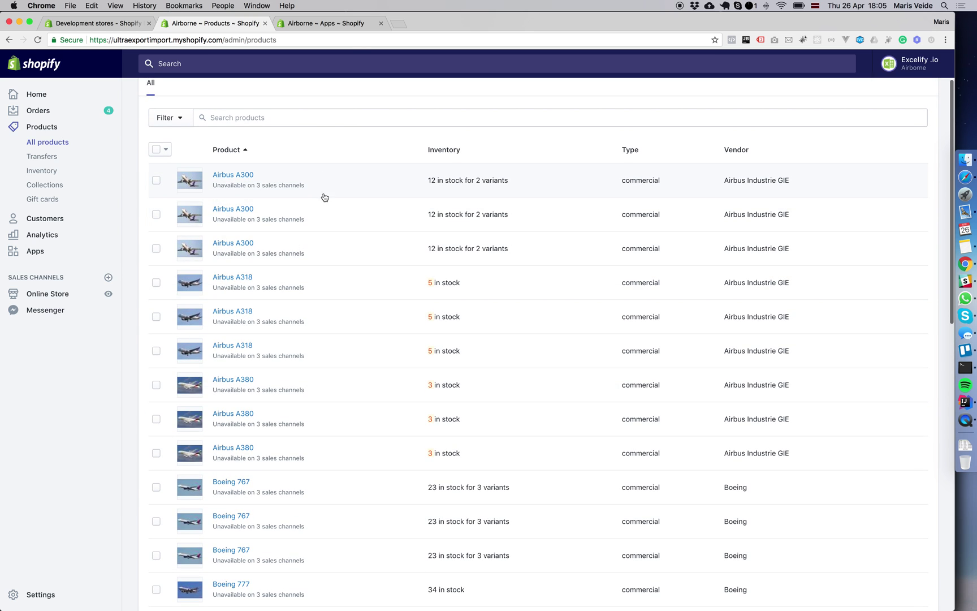
scroll(320, 294, "down", 2)
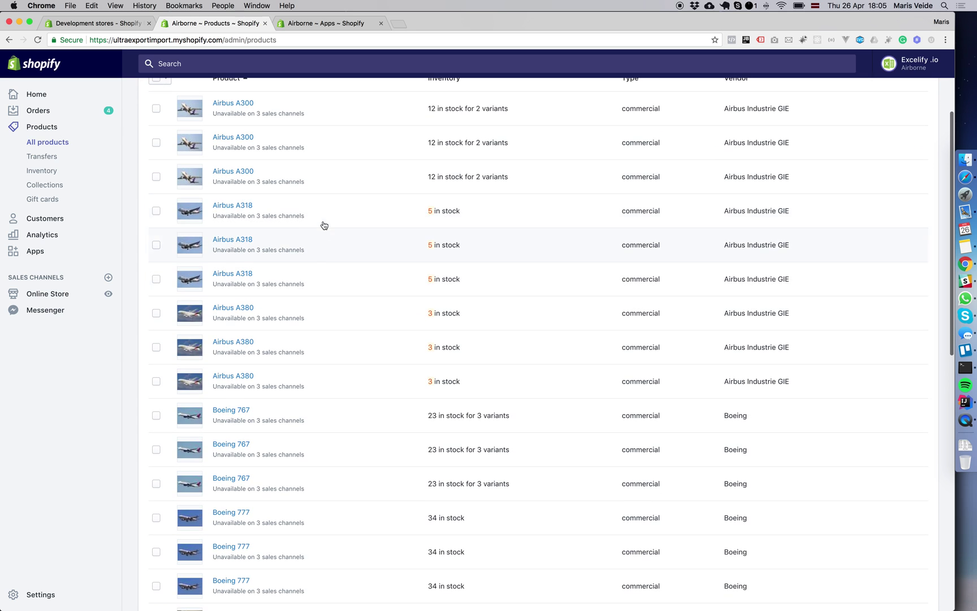
scroll(319, 267, "down", 3)
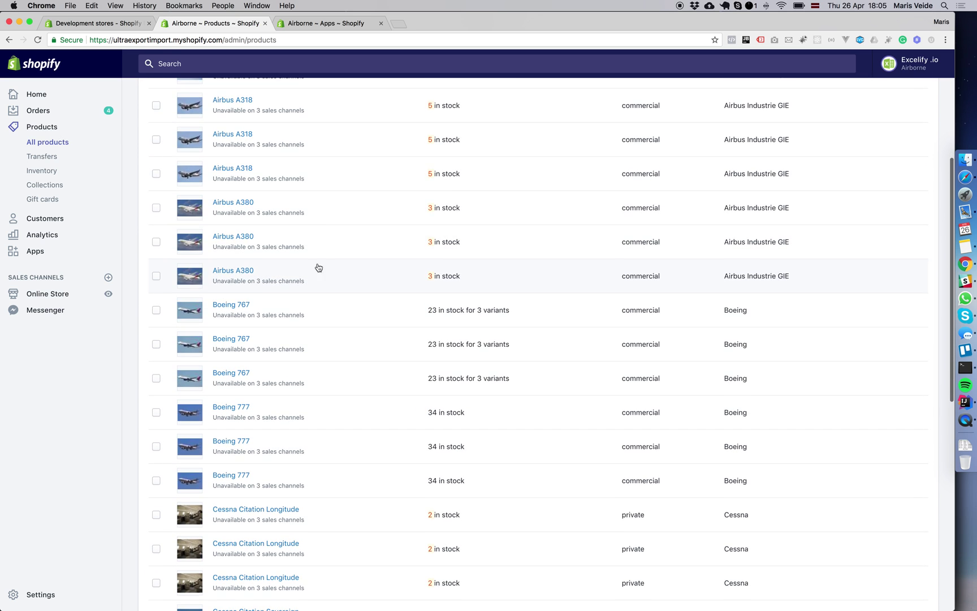
scroll(321, 260, "down", 4)
scroll(324, 253, "down", 4)
scroll(327, 246, "down", 2)
scroll(327, 246, "down", 2)
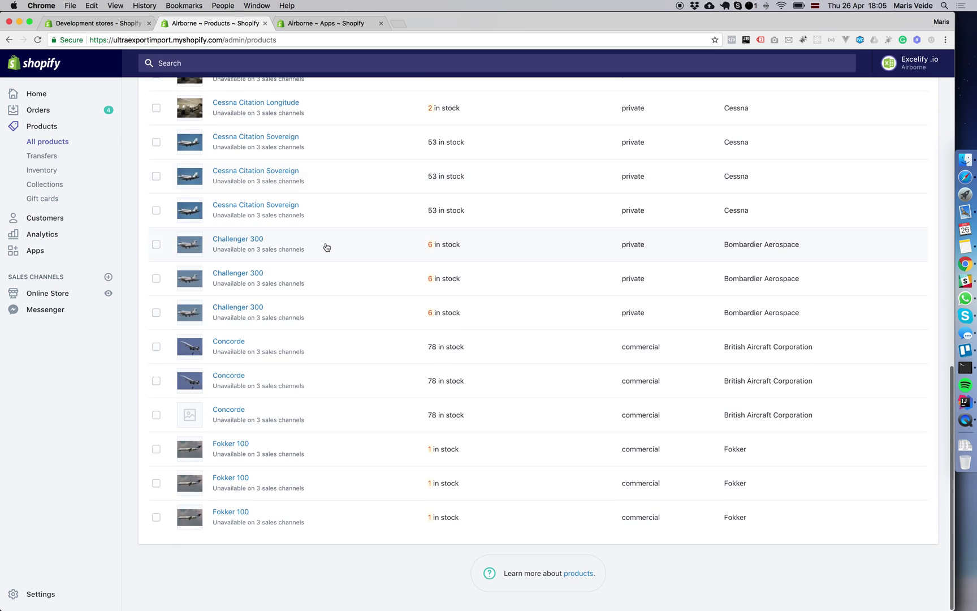
scroll(326, 247, "up", 3)
scroll(325, 251, "up", 5)
scroll(322, 275, "up", 2)
scroll(322, 281, "up", 2)
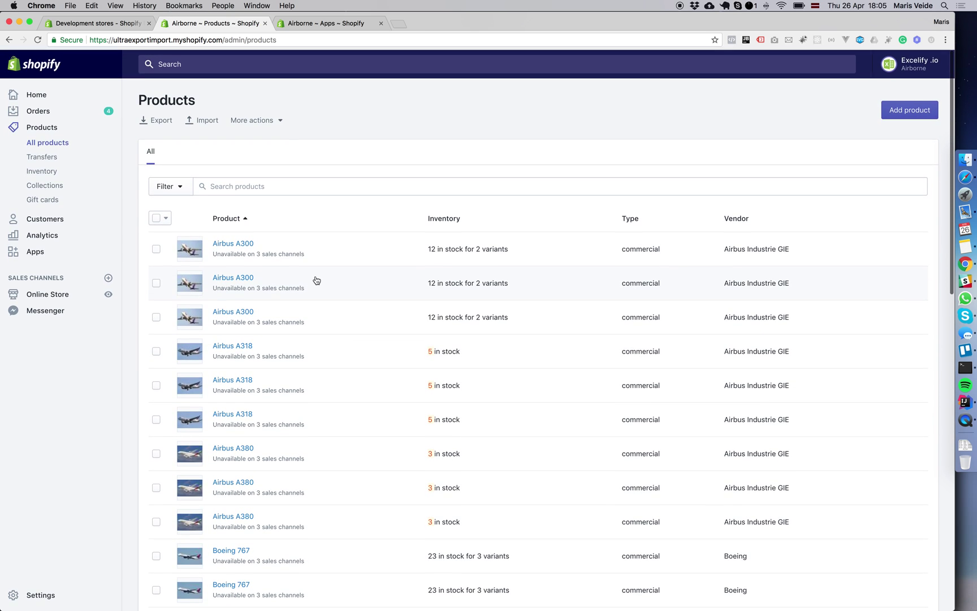
left_click(321, 23)
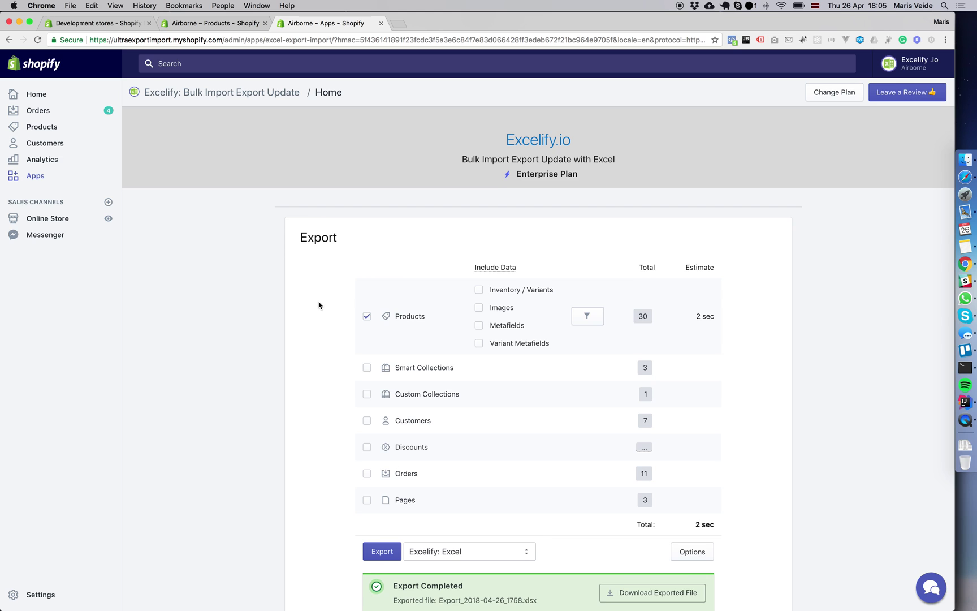
scroll(318, 306, "down", 2)
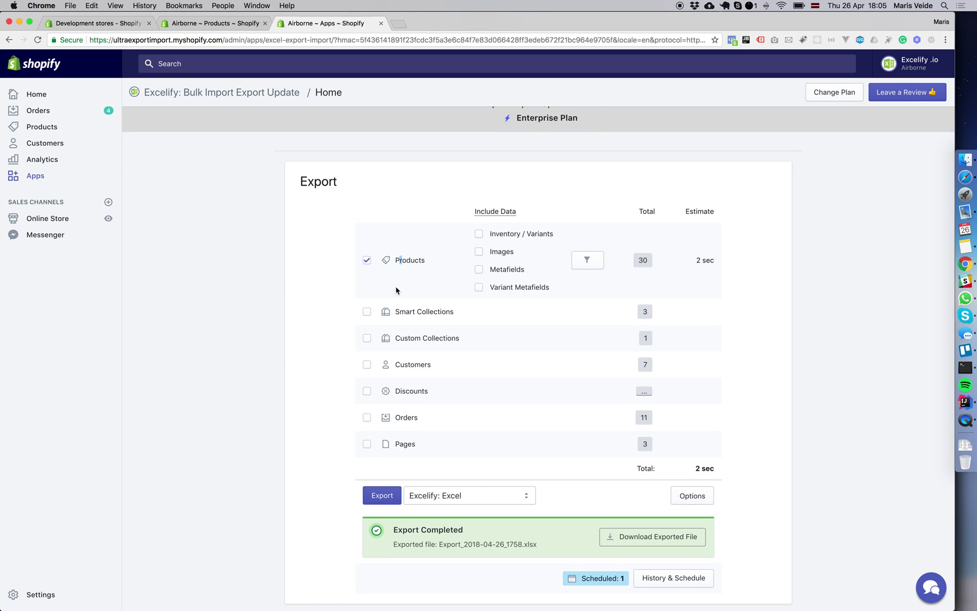
Export all 30 products to Excel with the Products sheet included
left_click(408, 262)
left_click(403, 257)
left_click(380, 501)
scroll(309, 374, "down", 5)
Download the exported .xlsx file and open it in Excel
left_click(648, 406)
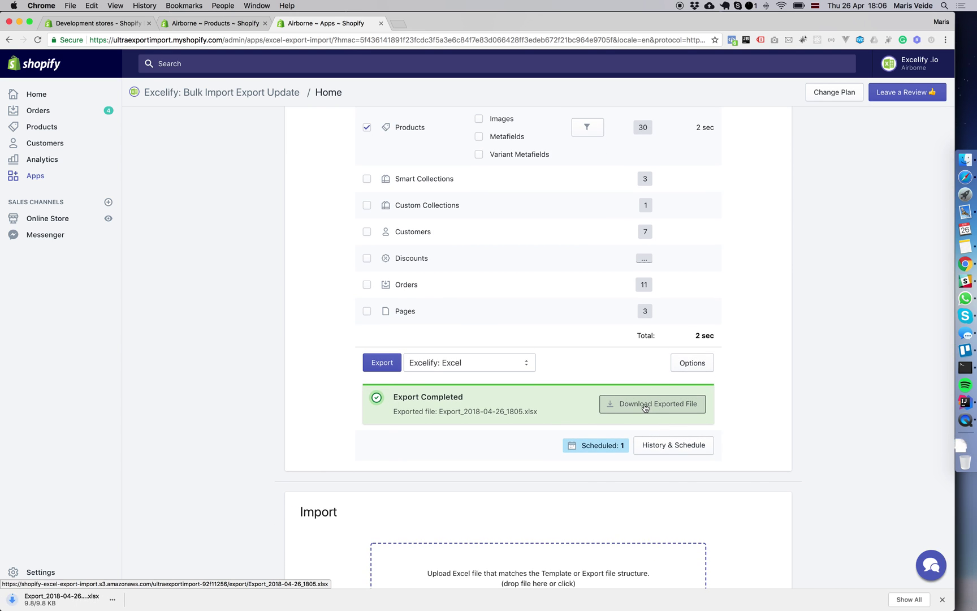
left_click(56, 600)
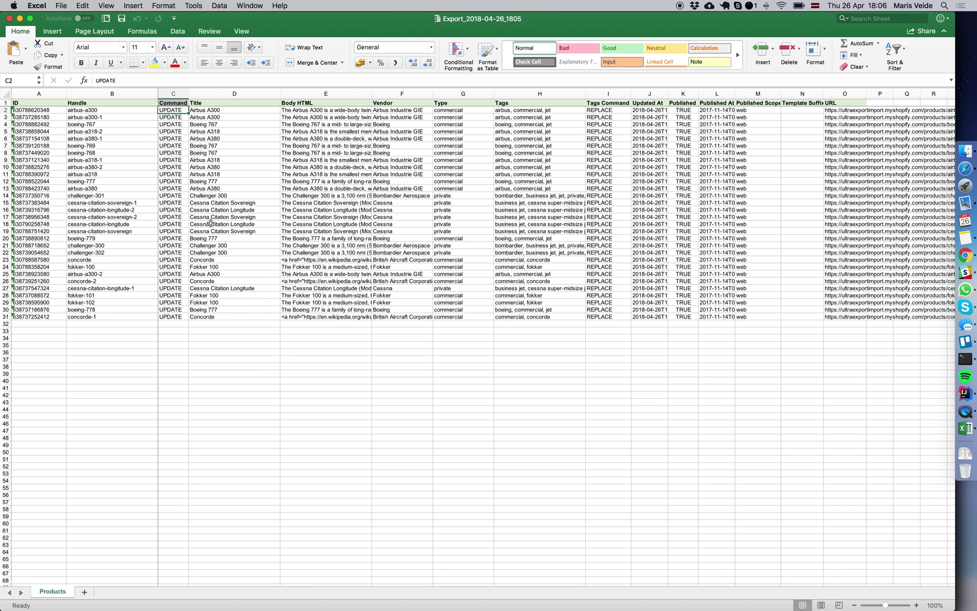
Inspect the duplicate Boeing 767 handles and titles in the exported rows
left_click_drag(108, 114, 184, 114)
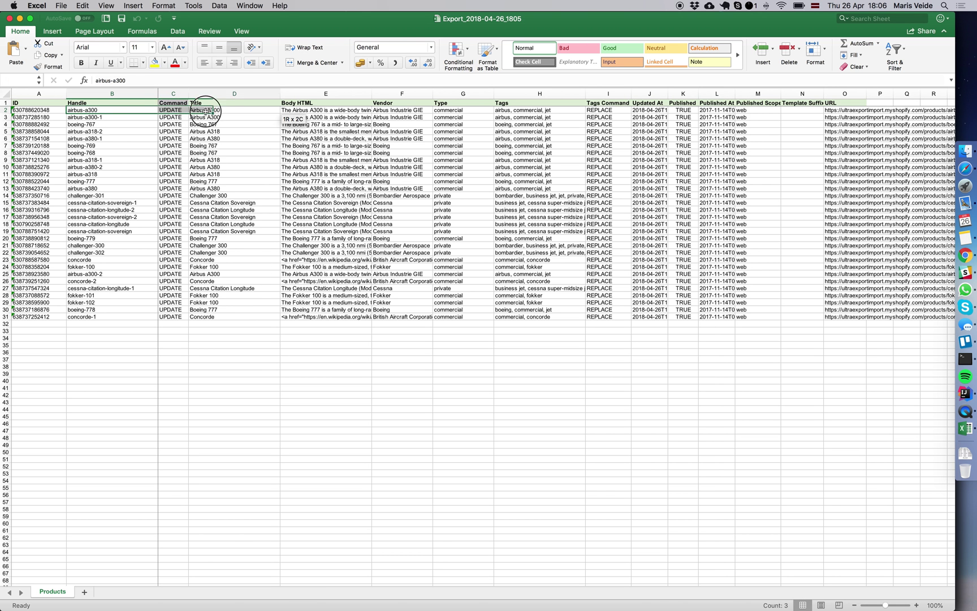
left_click_drag(125, 125, 229, 124)
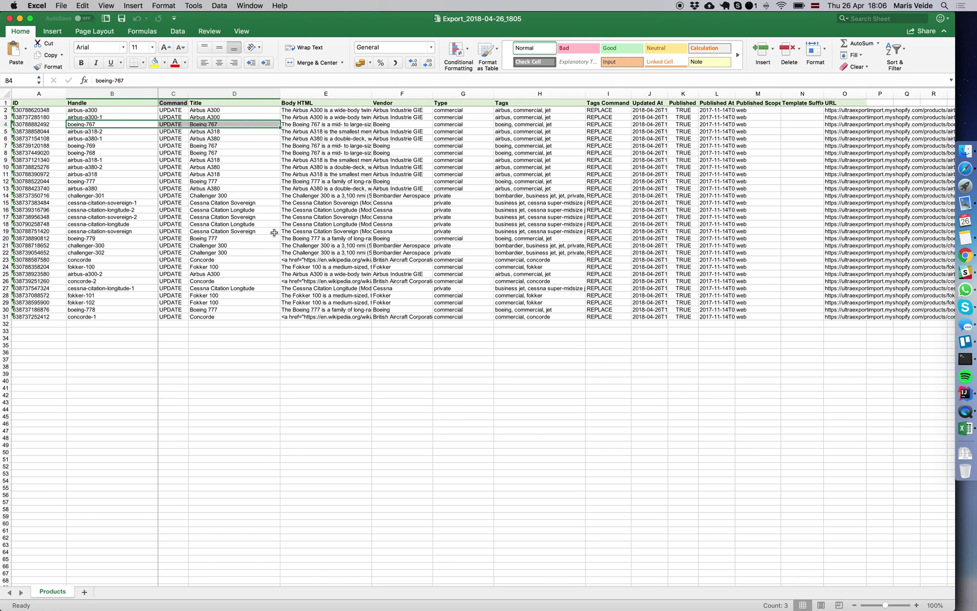
left_click(231, 145)
left_click(232, 125)
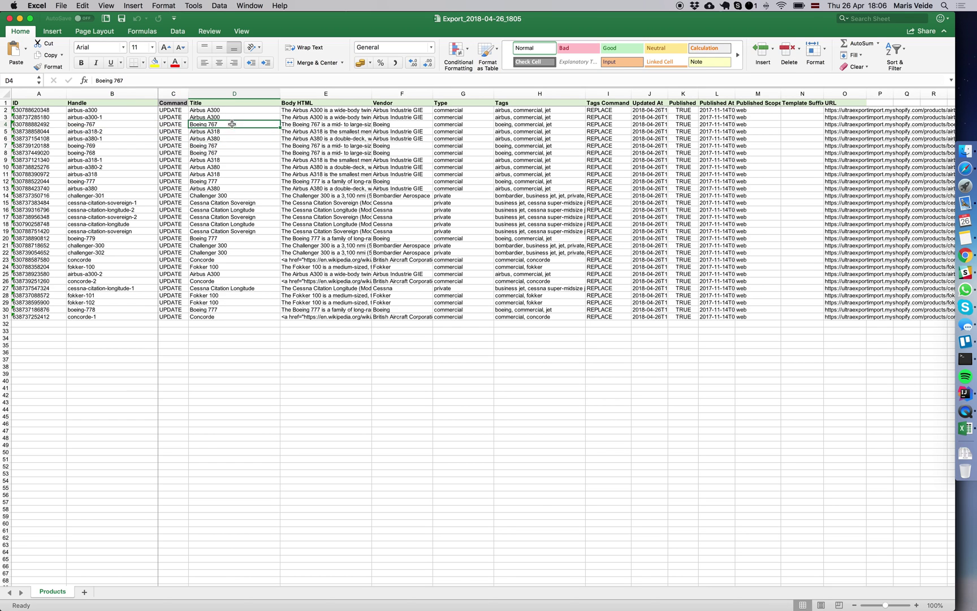
Bring up the Sort dialog from the Data ribbon for the product table
left_click(178, 33)
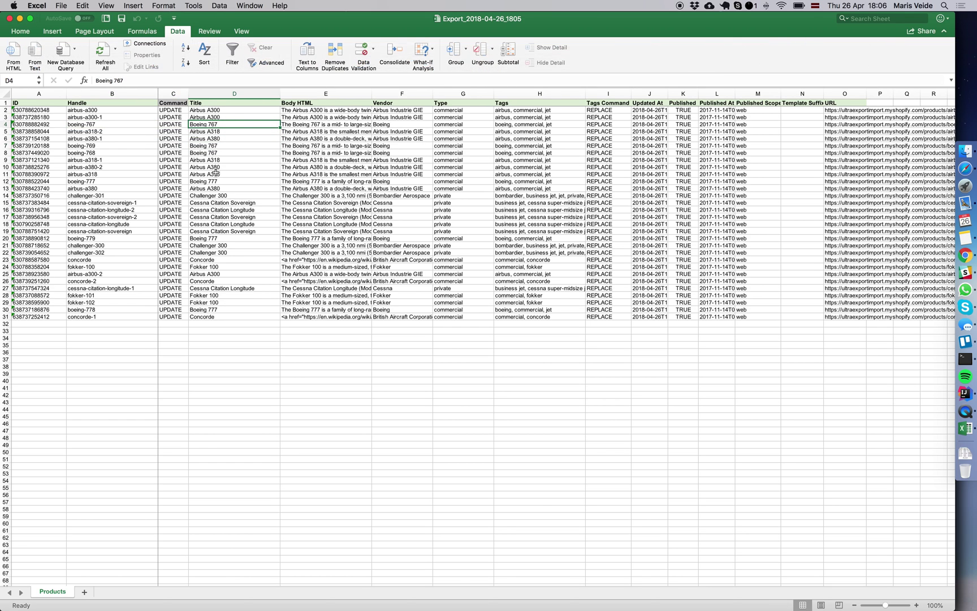
left_click(204, 52)
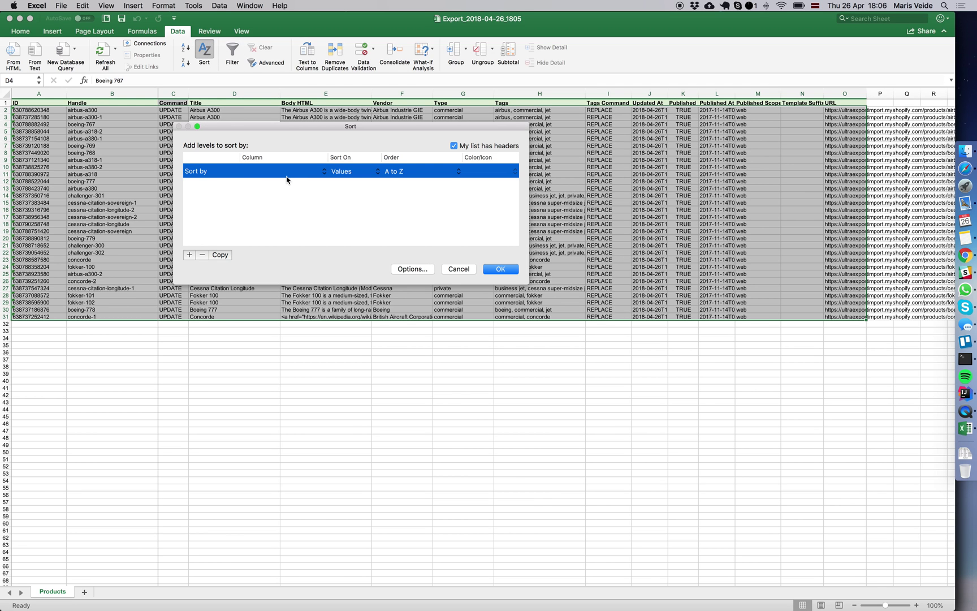
Set the first sort level to sort products by Title, A to Z
left_click(288, 172)
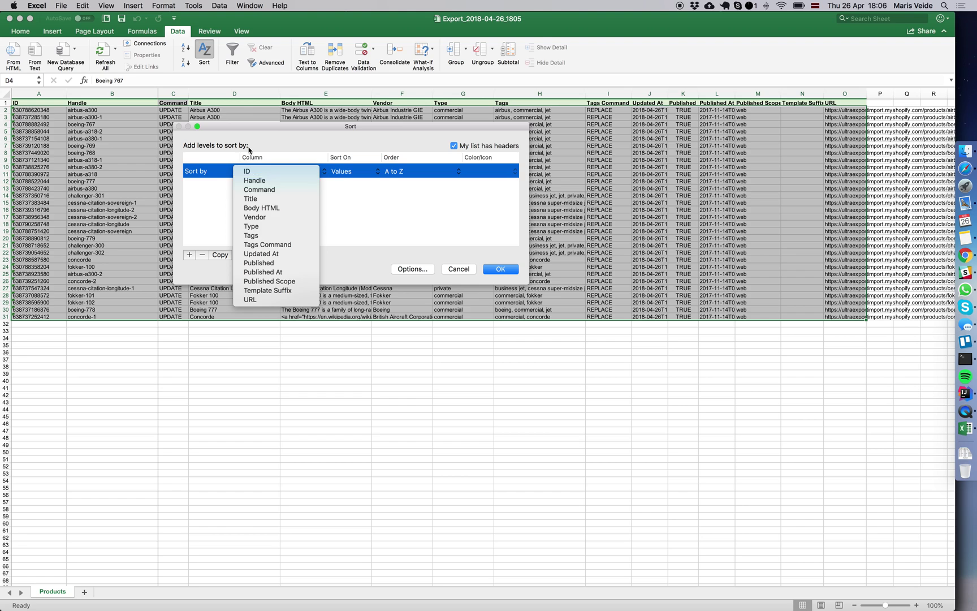
left_click(280, 130)
left_click_drag(280, 129, 290, 142)
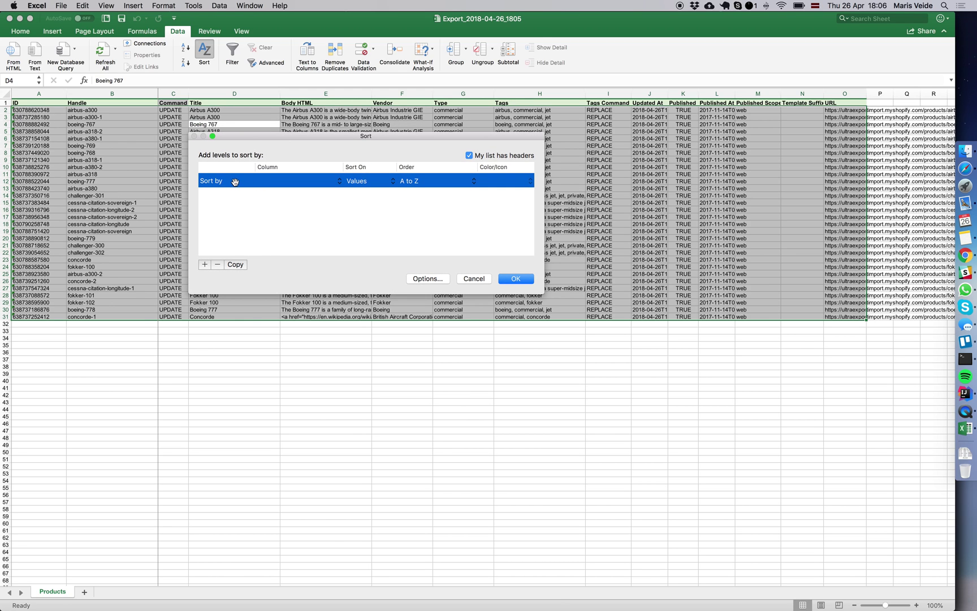
left_click(302, 182)
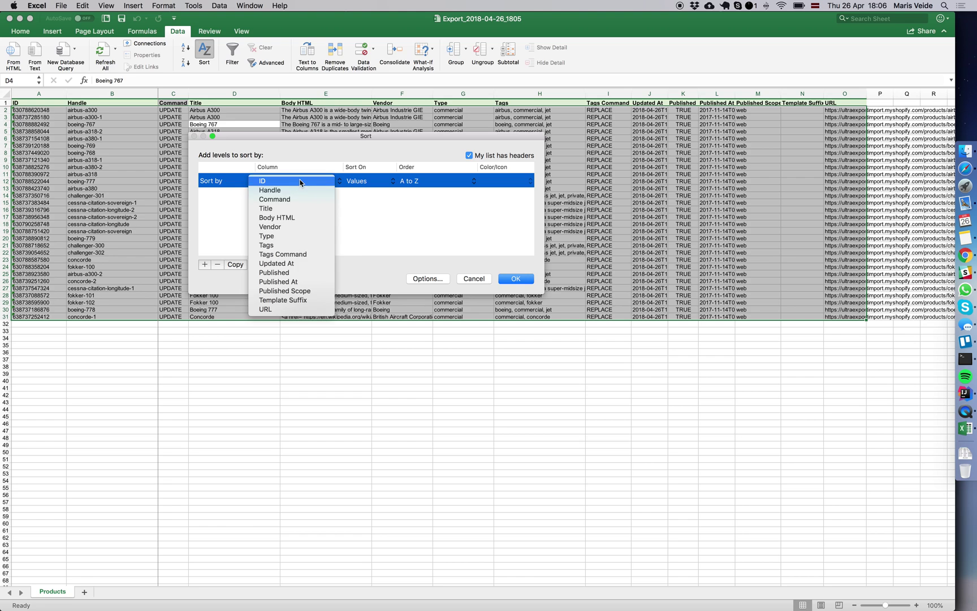
left_click(275, 209)
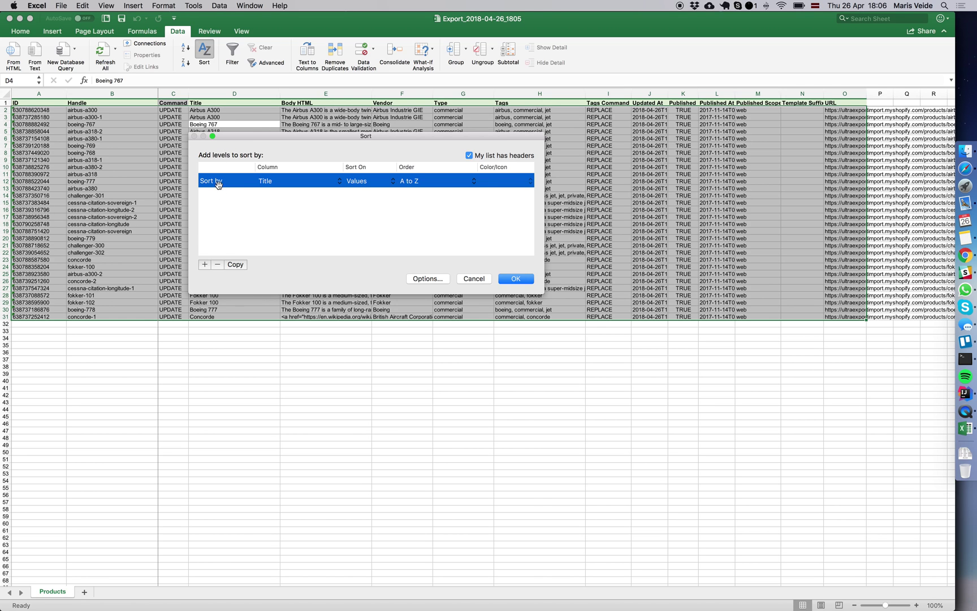
left_click_drag(242, 140, 315, 146)
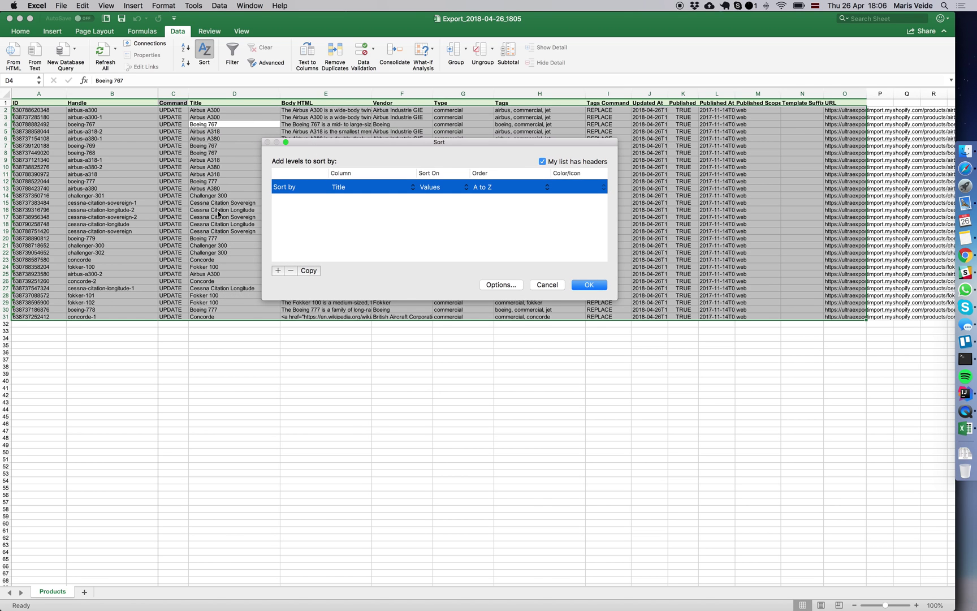
Add a second sort level by Handle and apply the two-level sort
left_click(278, 271)
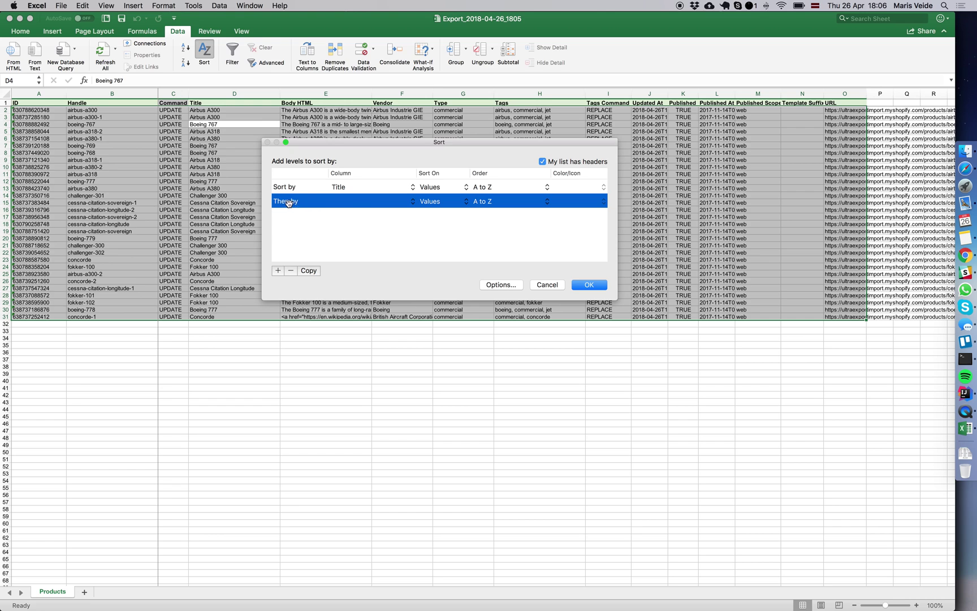
left_click(363, 203)
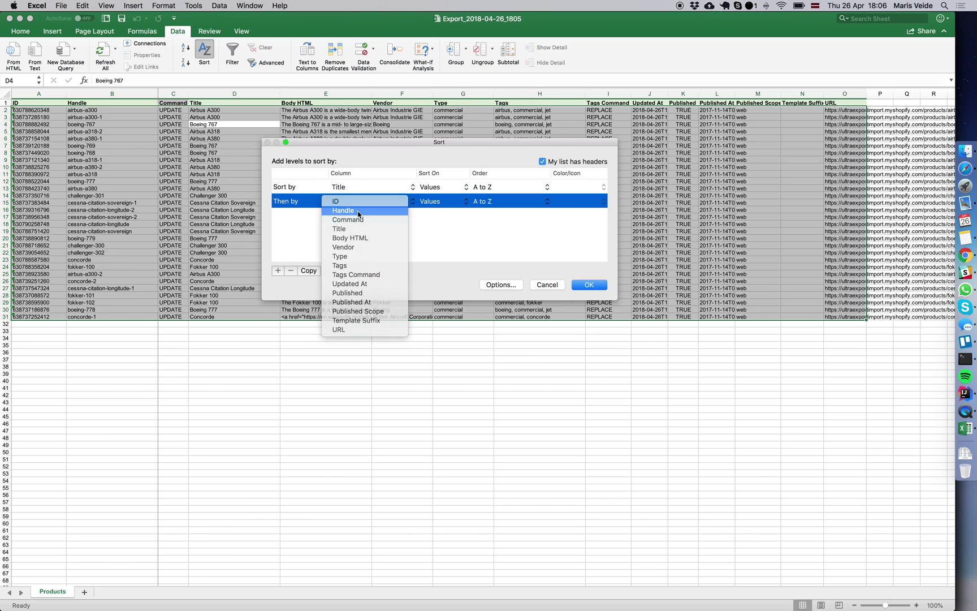
left_click(349, 210)
left_click(590, 287)
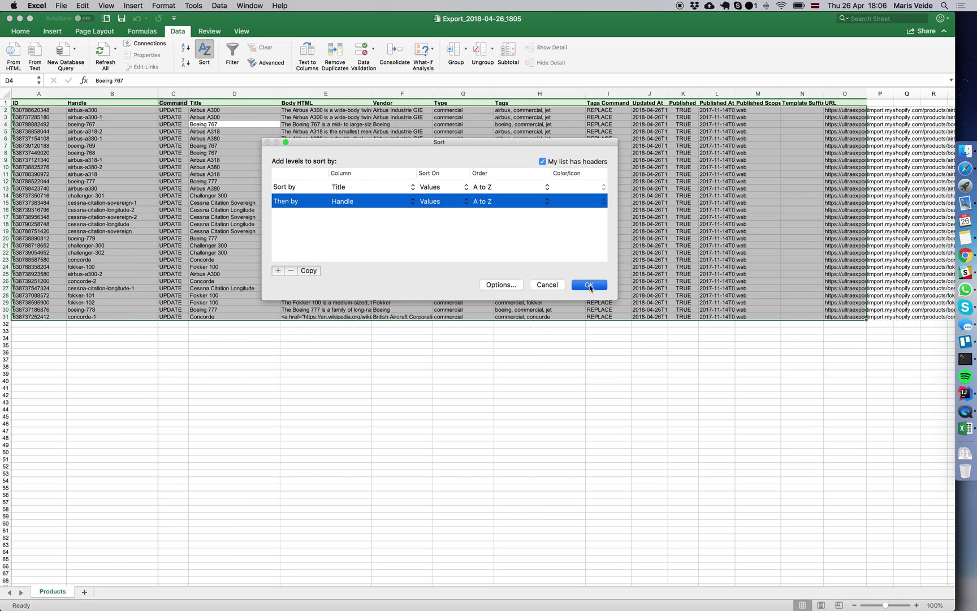
left_click_drag(220, 111, 220, 117)
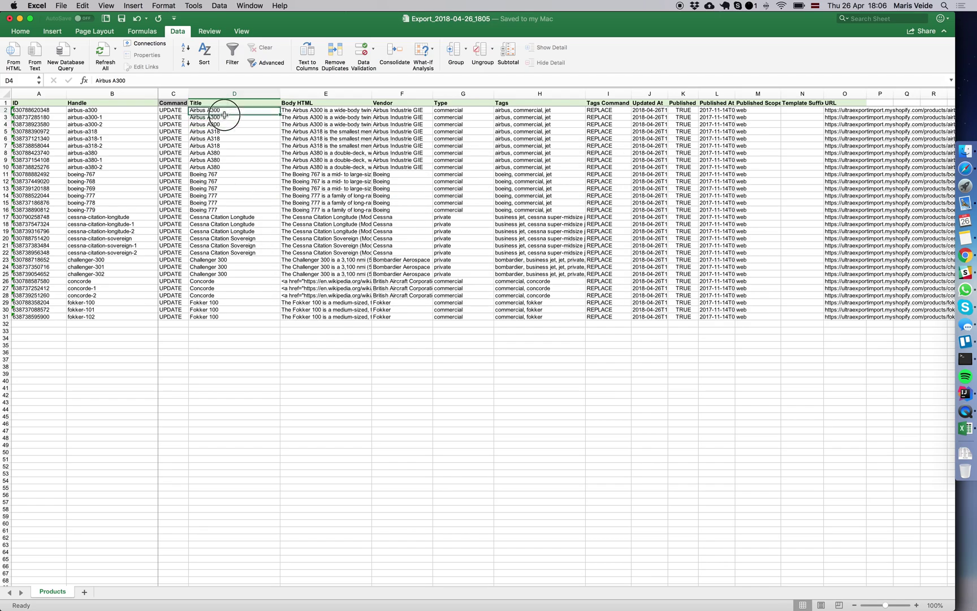
left_click(916, 606)
left_click(916, 605)
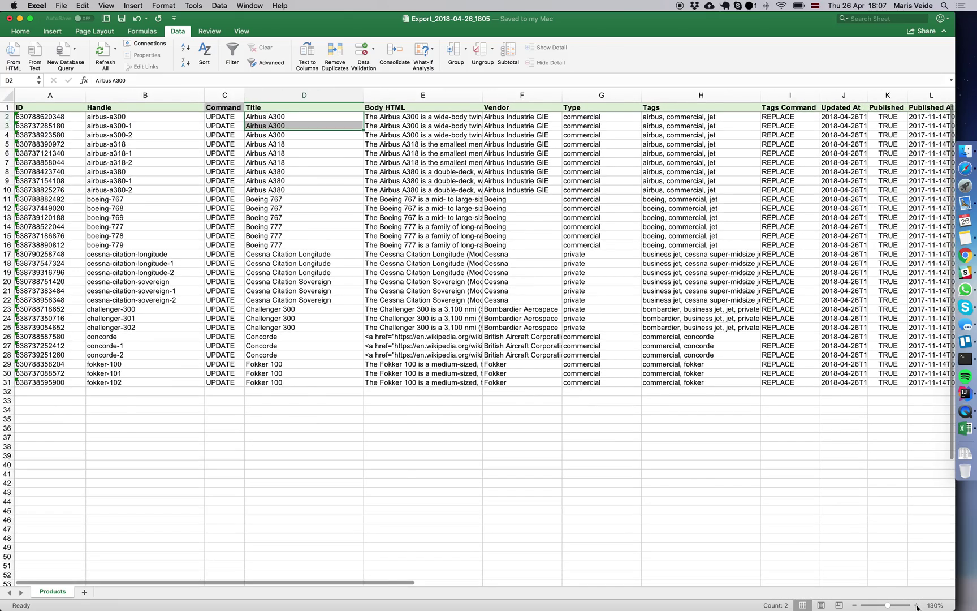
left_click(918, 606)
left_click(917, 605)
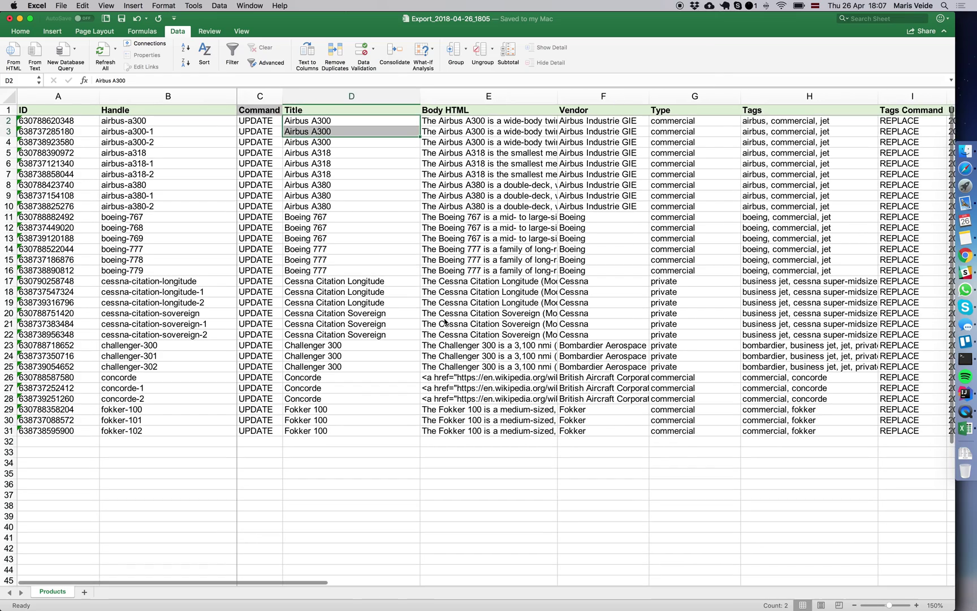
left_click(322, 169)
left_click_drag(331, 124, 334, 142)
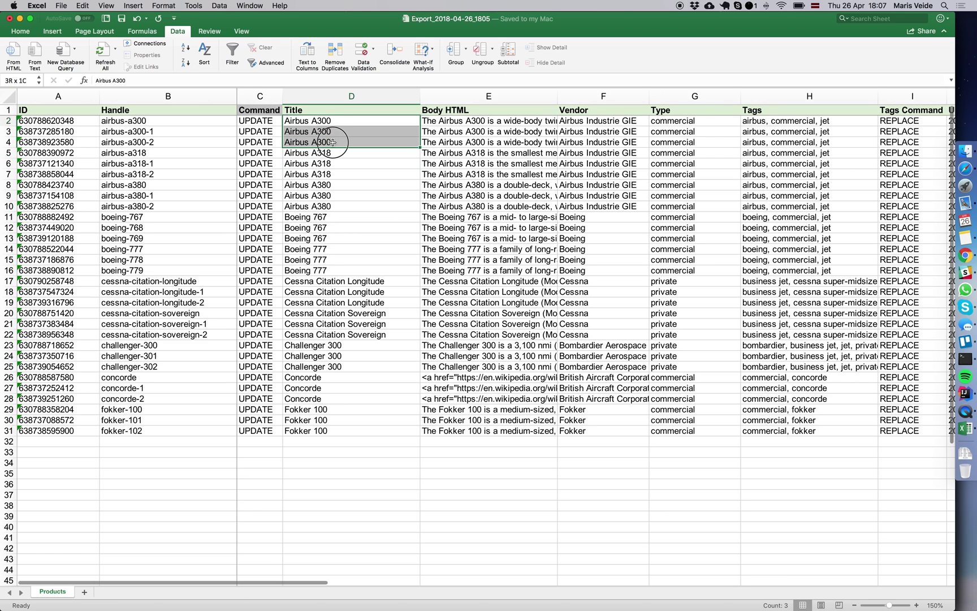
left_click(154, 122)
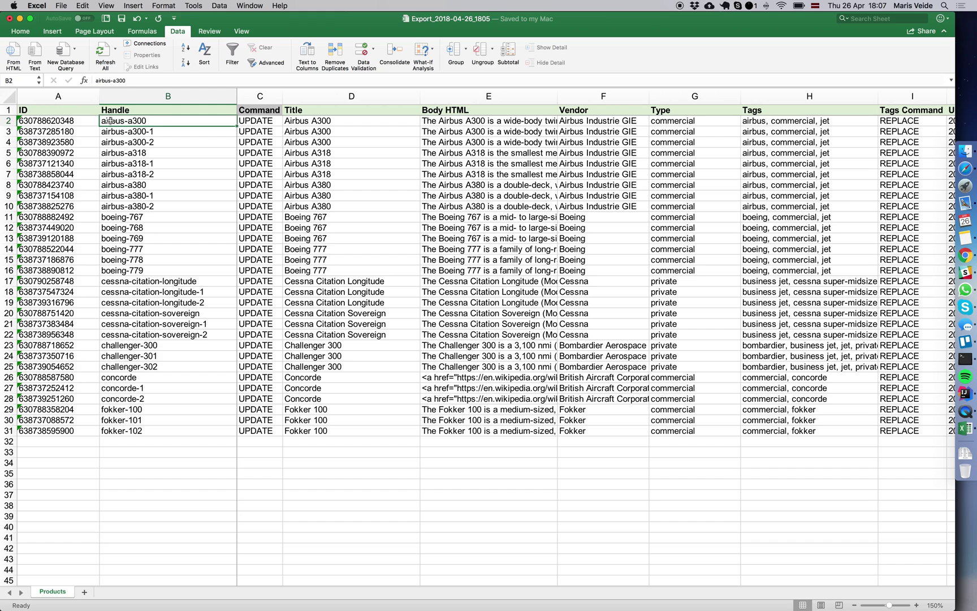
left_click(159, 132)
left_click(162, 143)
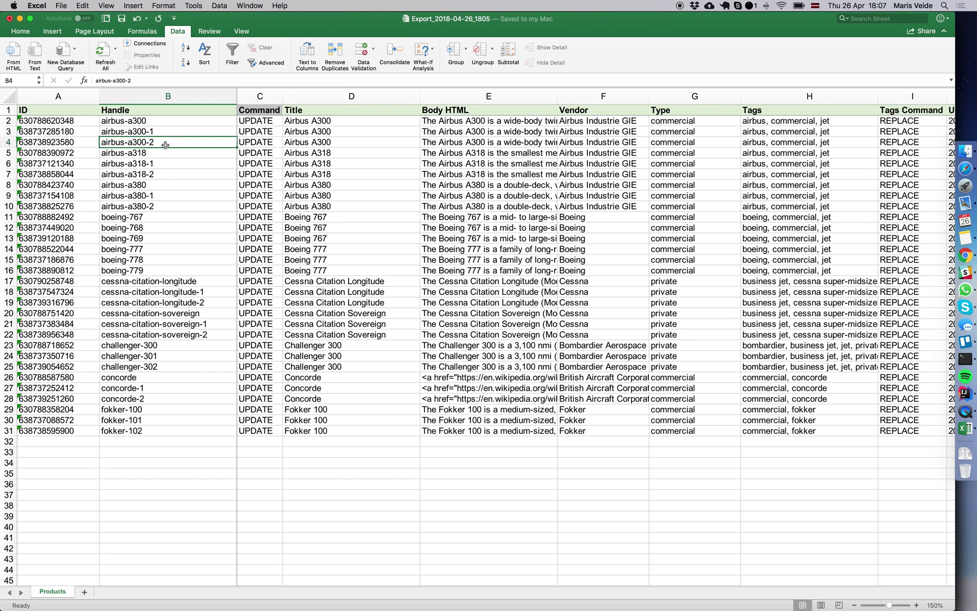
left_click_drag(153, 153, 156, 205)
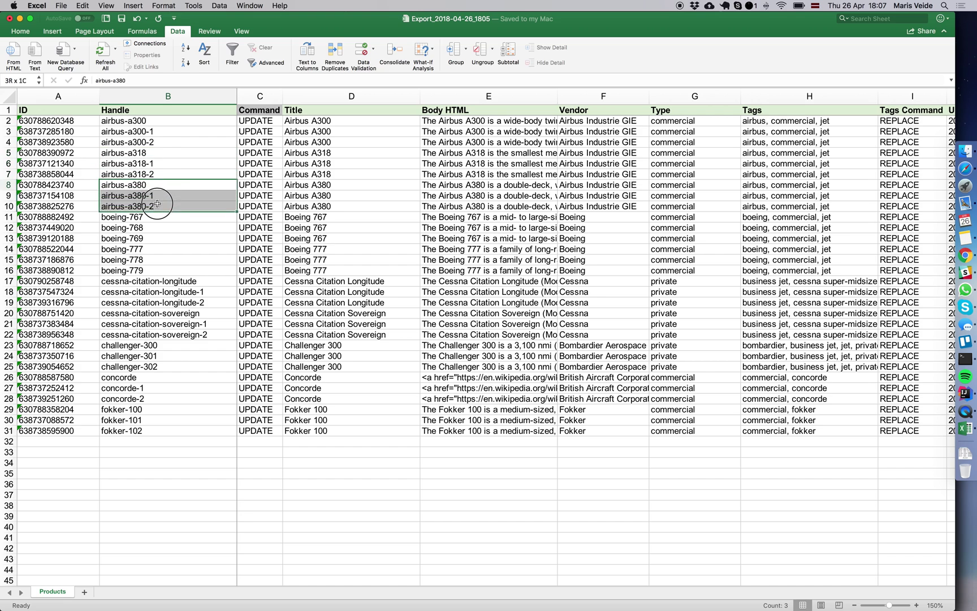
left_click(320, 203, "shift")
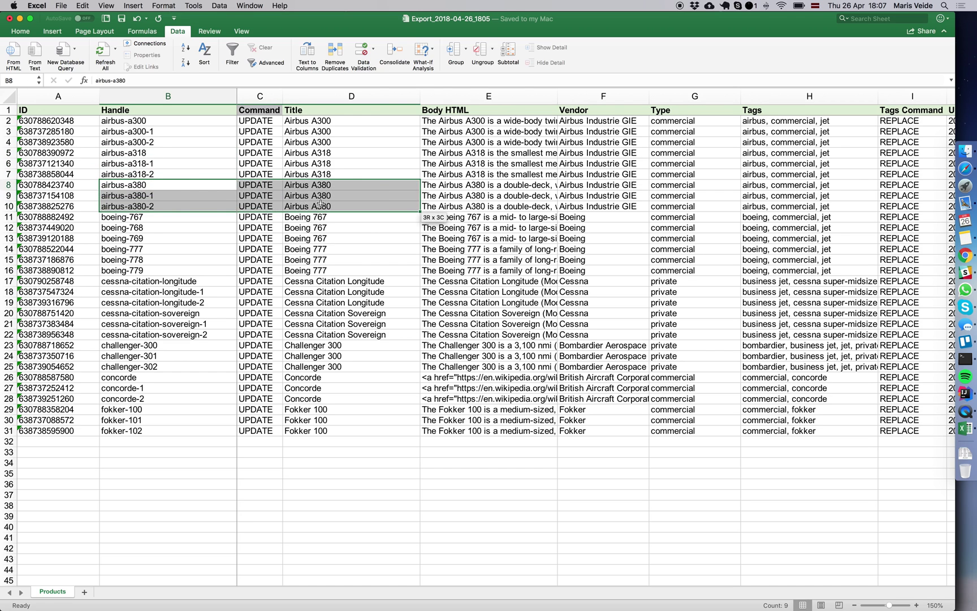
left_click(157, 195)
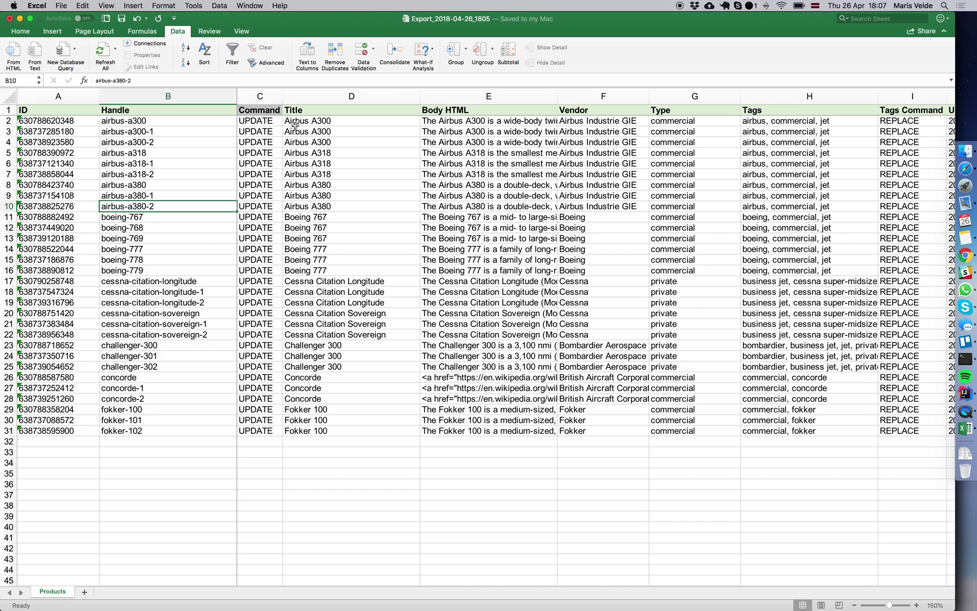
left_click(10, 120)
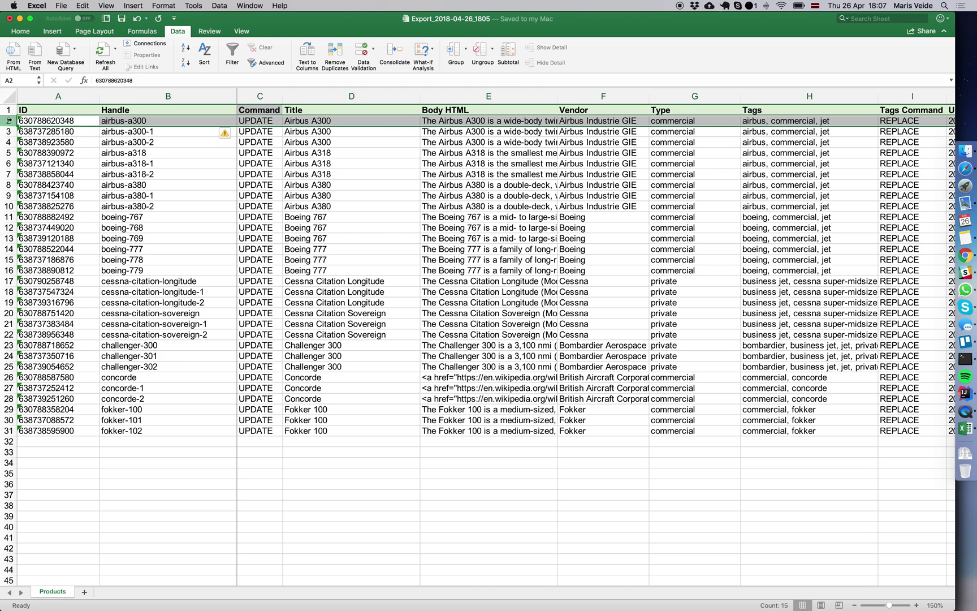
left_click(10, 152, "super")
left_click(10, 184, "super")
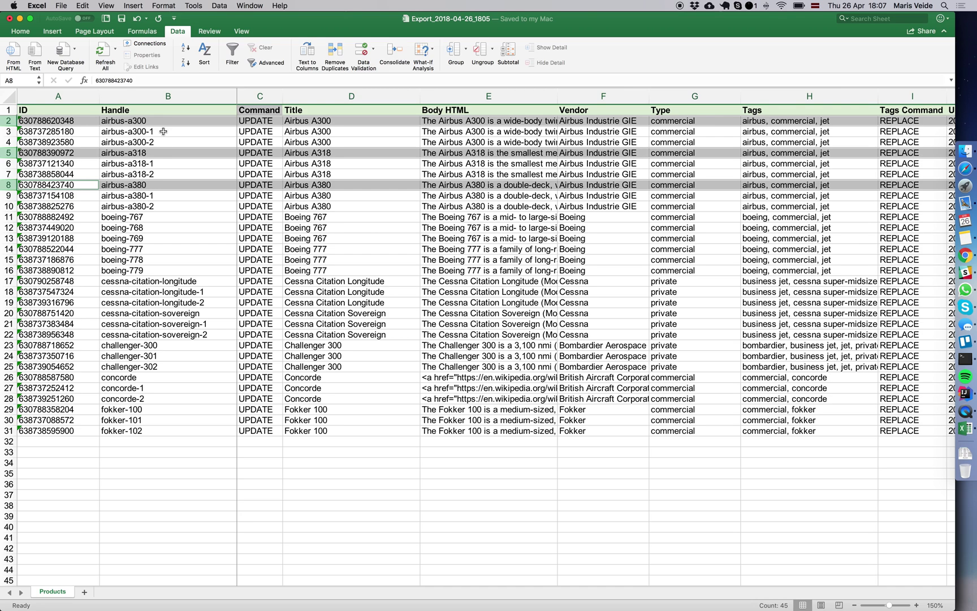
left_click(336, 164)
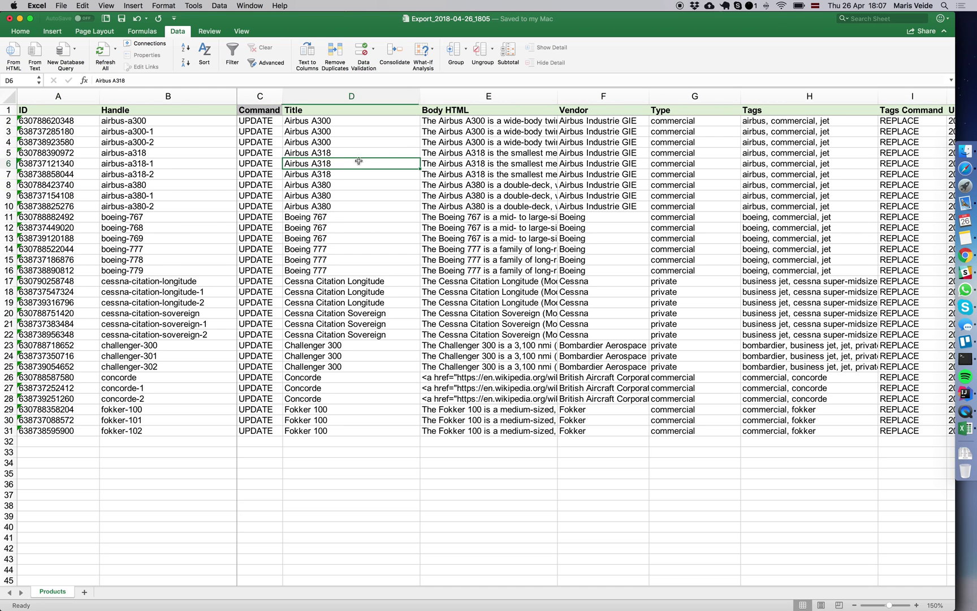
Insert a narrow column headed 'Duplicate?' before Body HTML
left_click(441, 97)
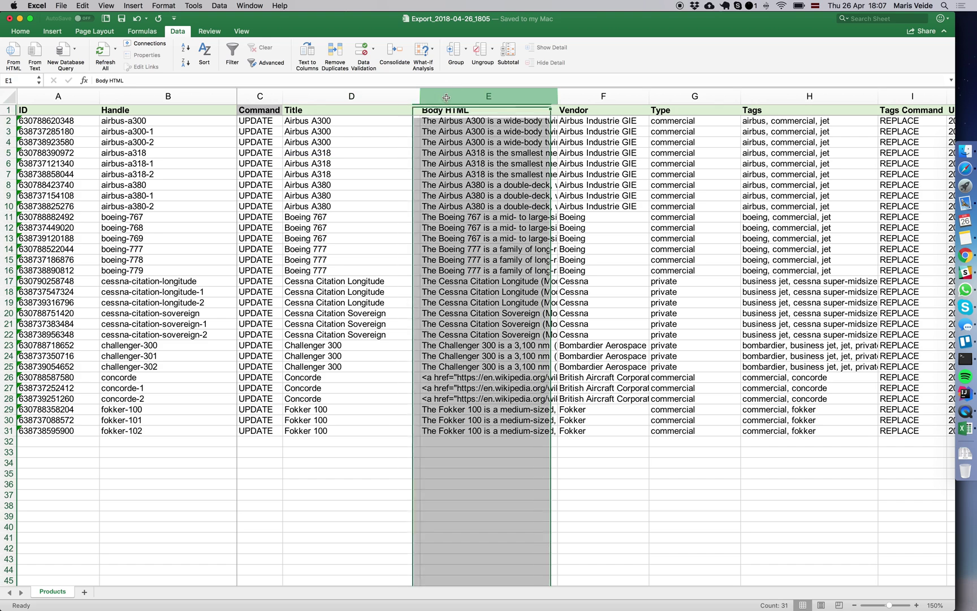
right_click(441, 97)
left_click(452, 145)
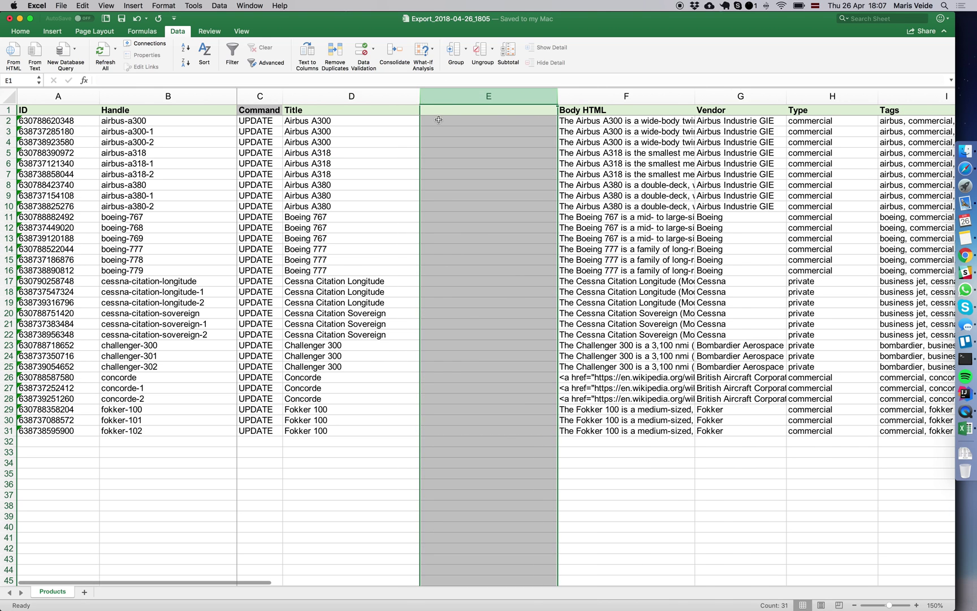
left_click(448, 114)
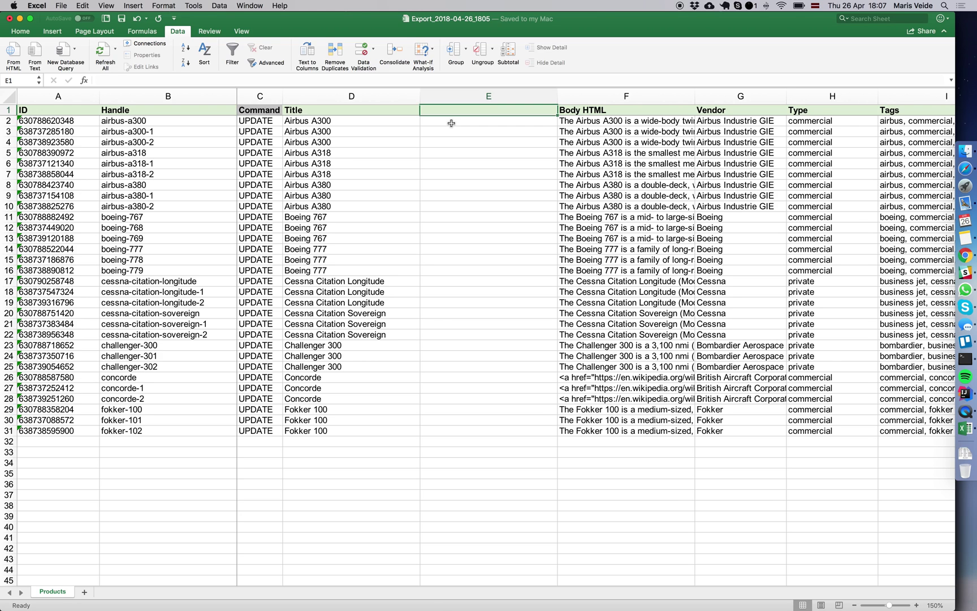
type("Dupli")
type("cate?")
key("Return")
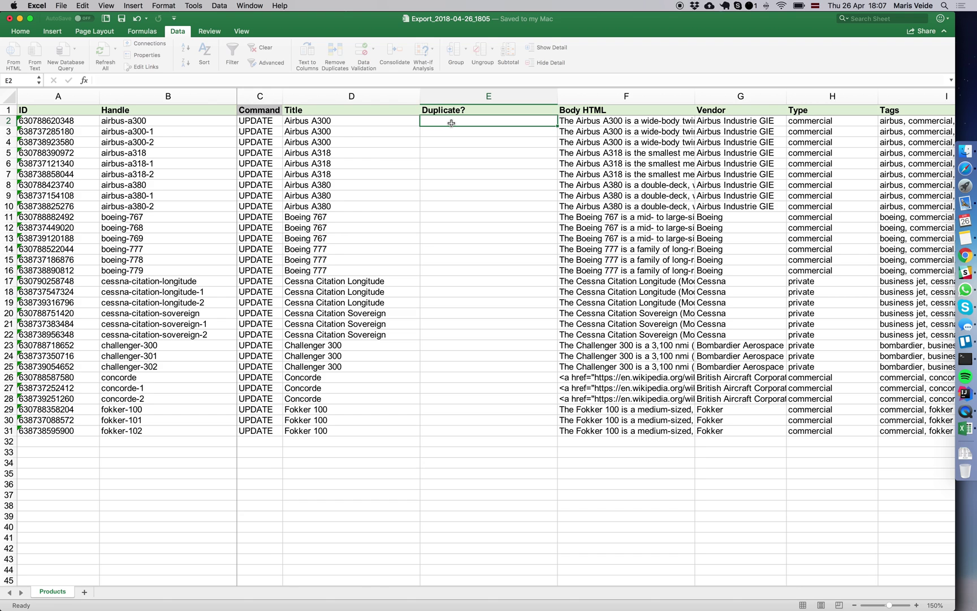
left_click_drag(559, 99, 469, 100)
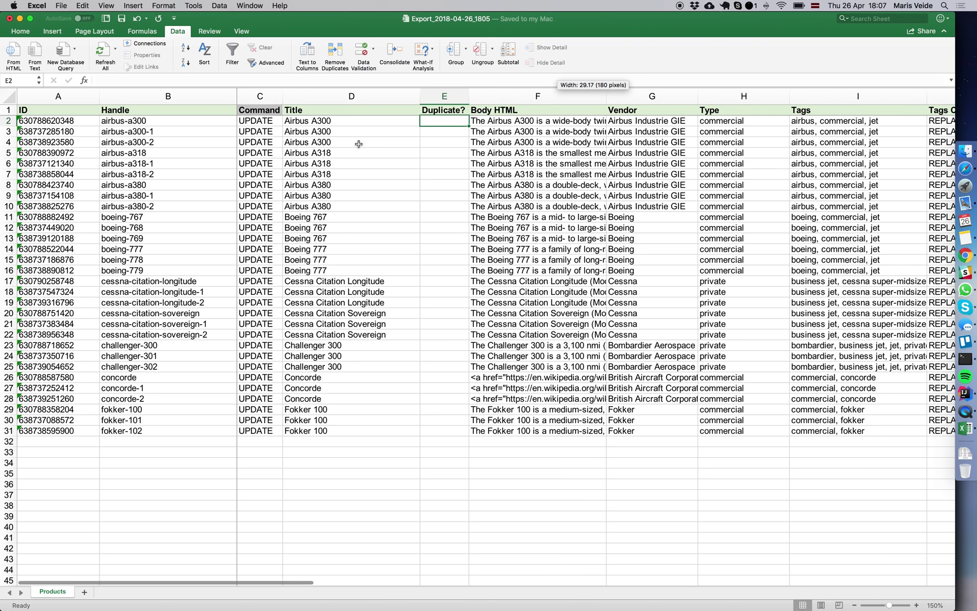
Move to cell E3, the second Airbus A300 row's Duplicate? cell
key("Left")
left_click(337, 130)
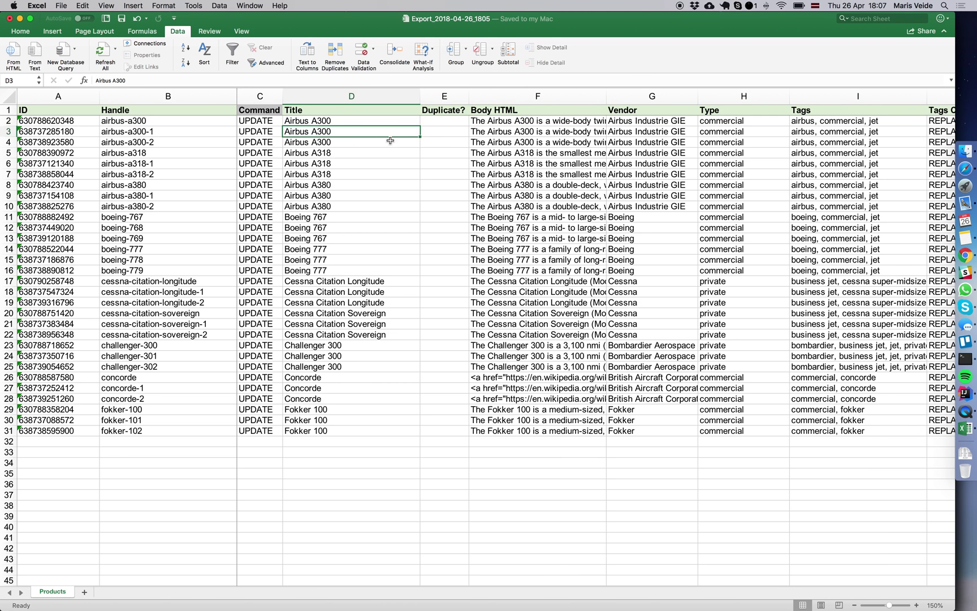
left_click(437, 123)
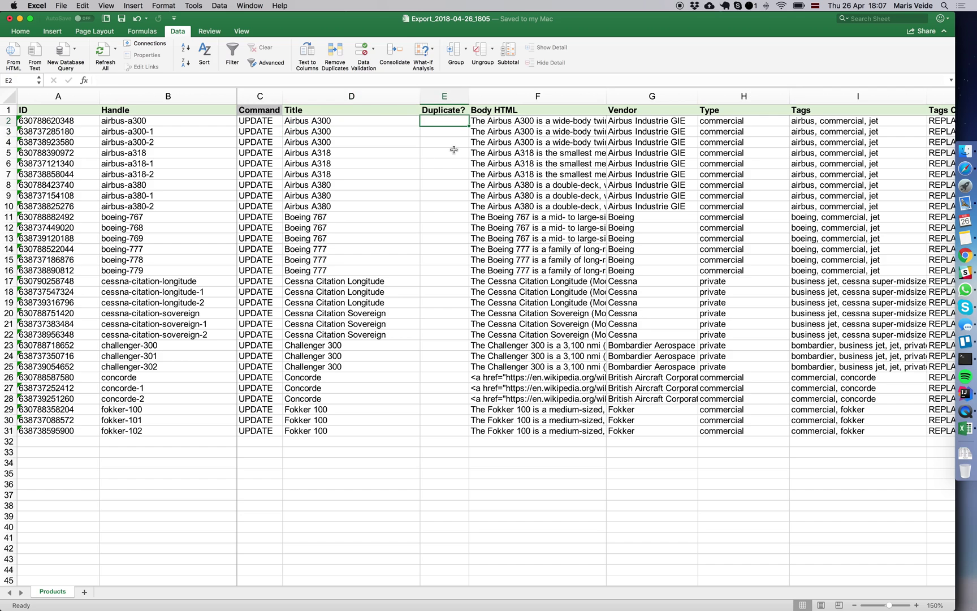
key("Down")
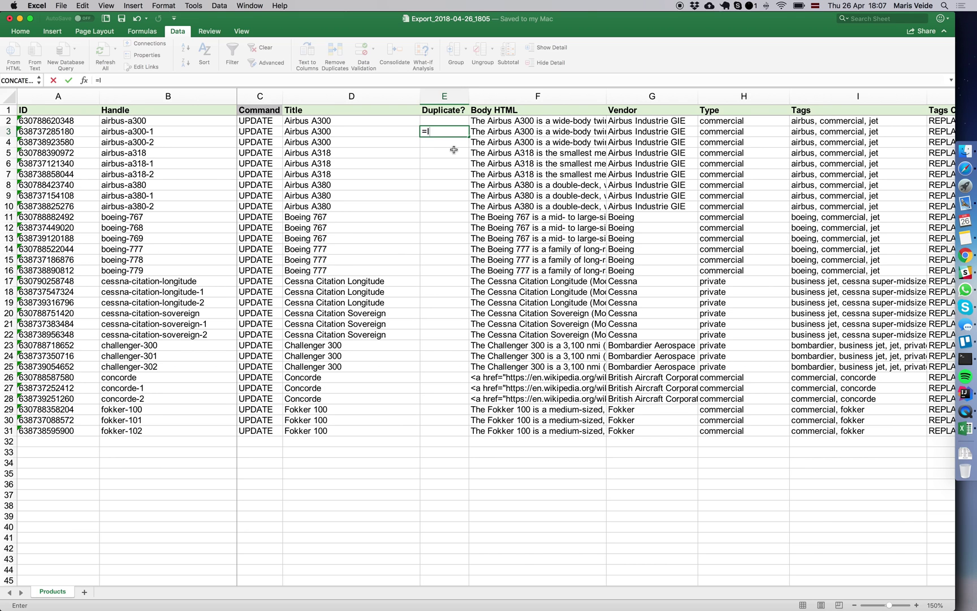
type("(")
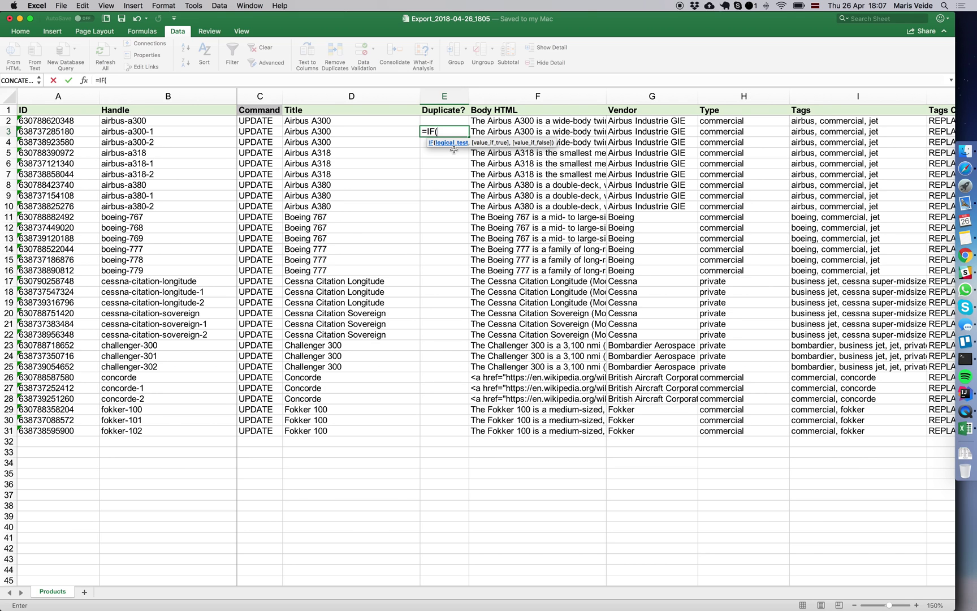
Enter =IF(D3=D2,TRUE,FALSE) in E3 so it returns TRUE for the repeated title
key("Left")
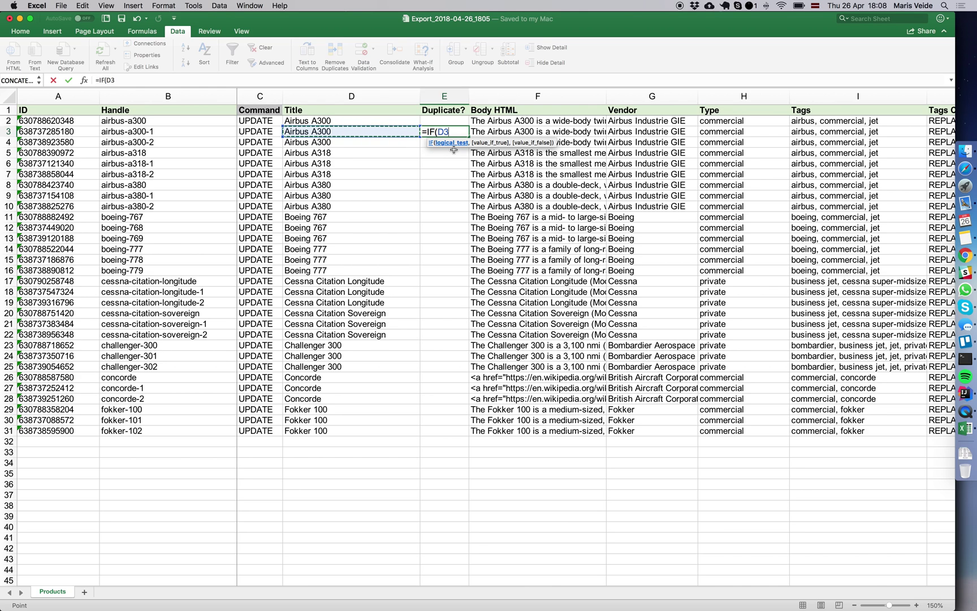
type("=")
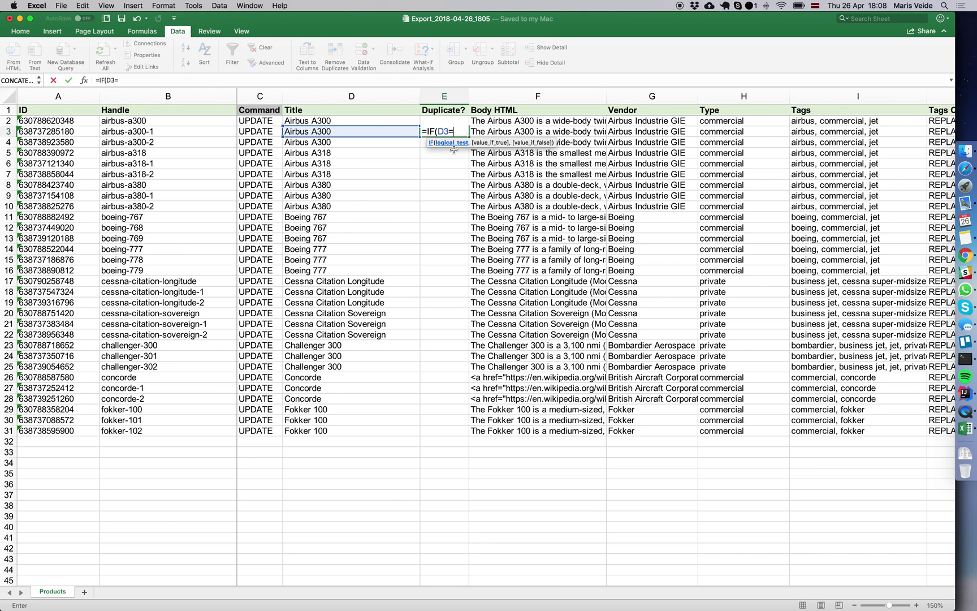
key("Left")
key("Up")
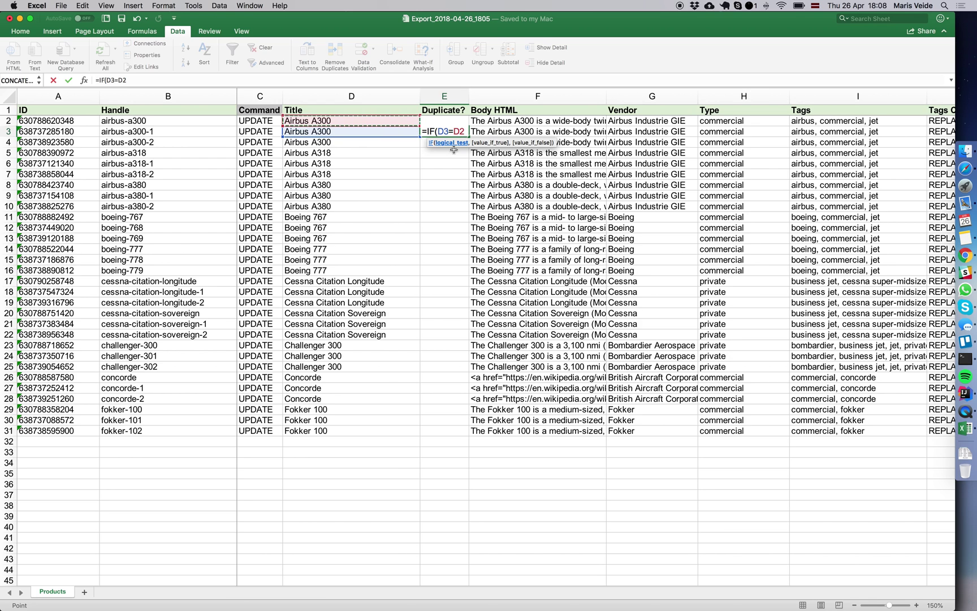
type(",")
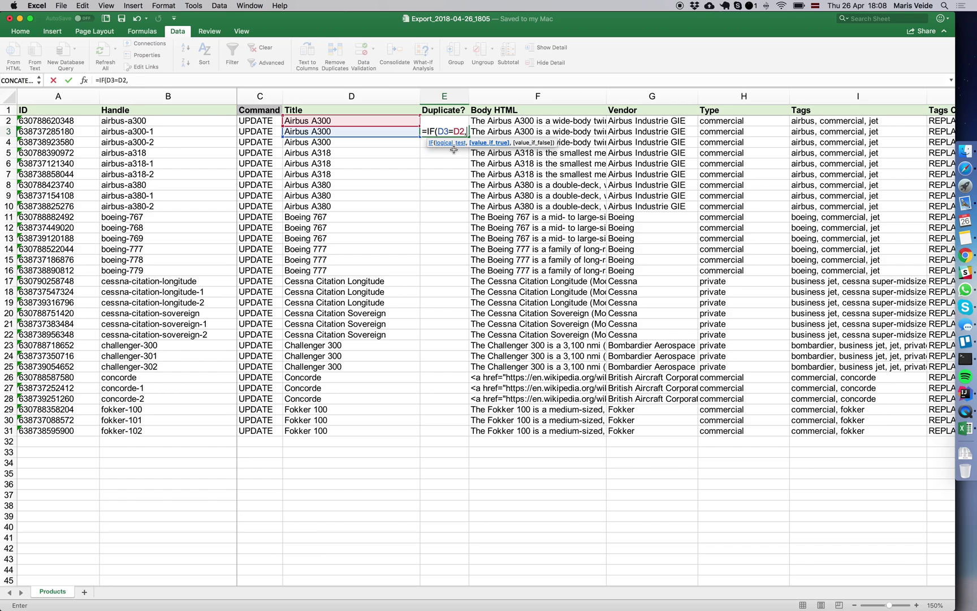
type("TRUE")
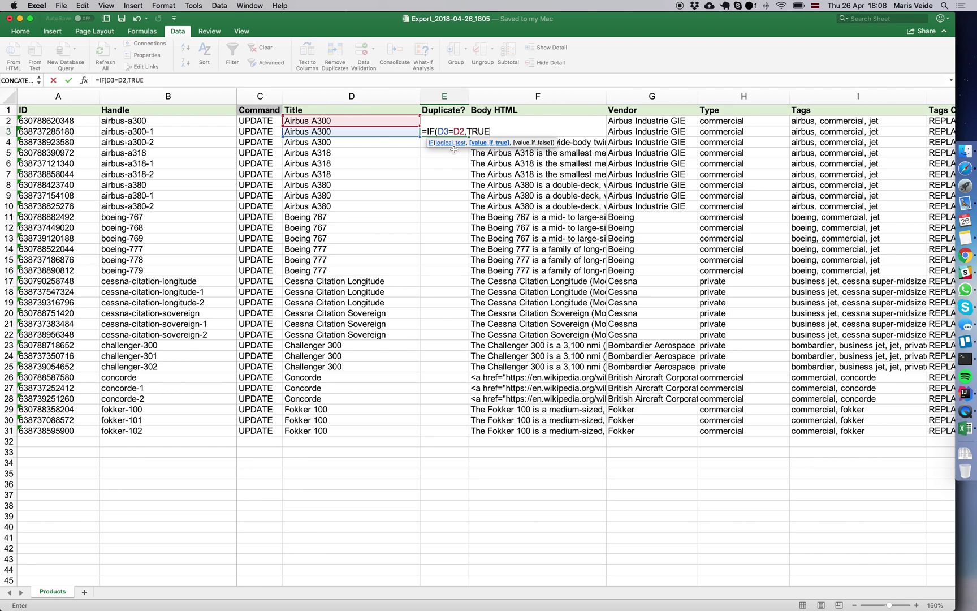
type(",FA")
type("LSE)")
key("Return")
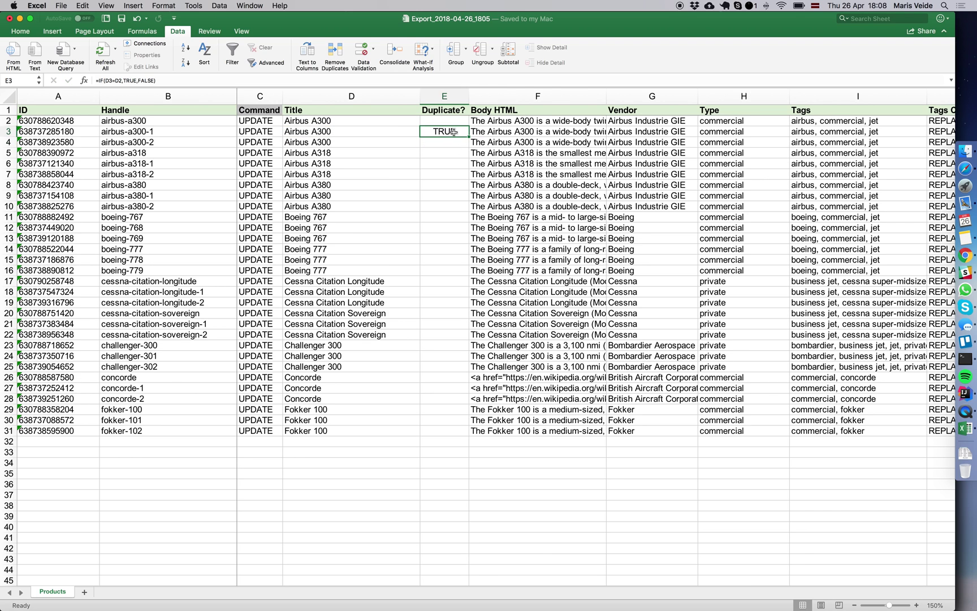
Copy the duplicate-check formula into E2 and fill it down through row 31
key("super+c")
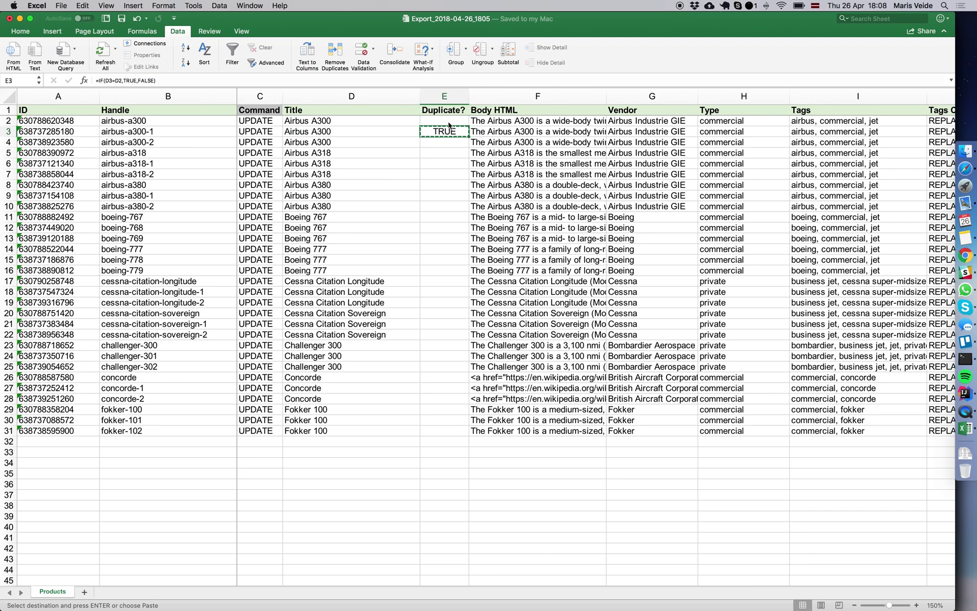
left_click_drag(447, 148, 448, 252)
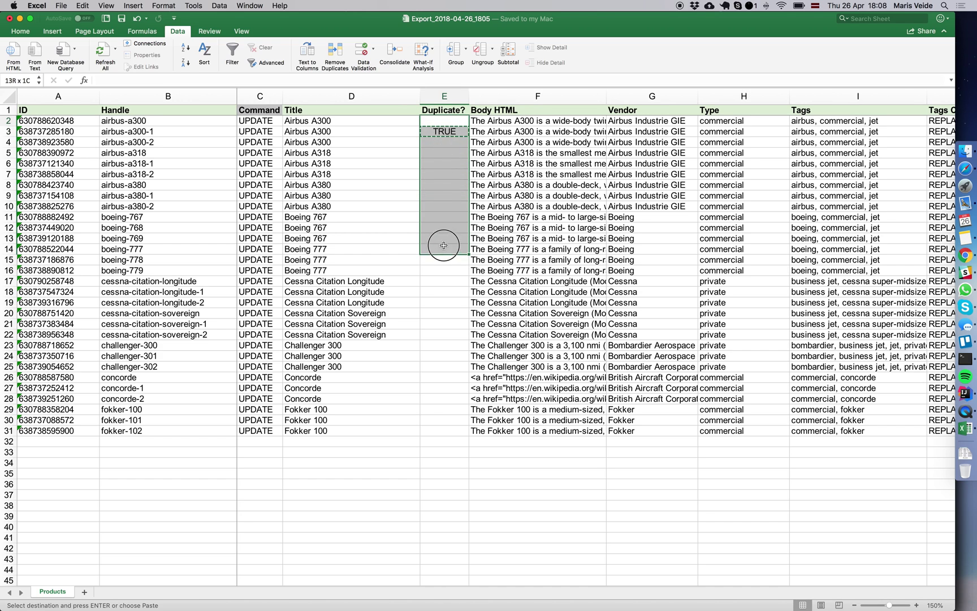
left_click(454, 114)
left_click(459, 133)
left_click(448, 120)
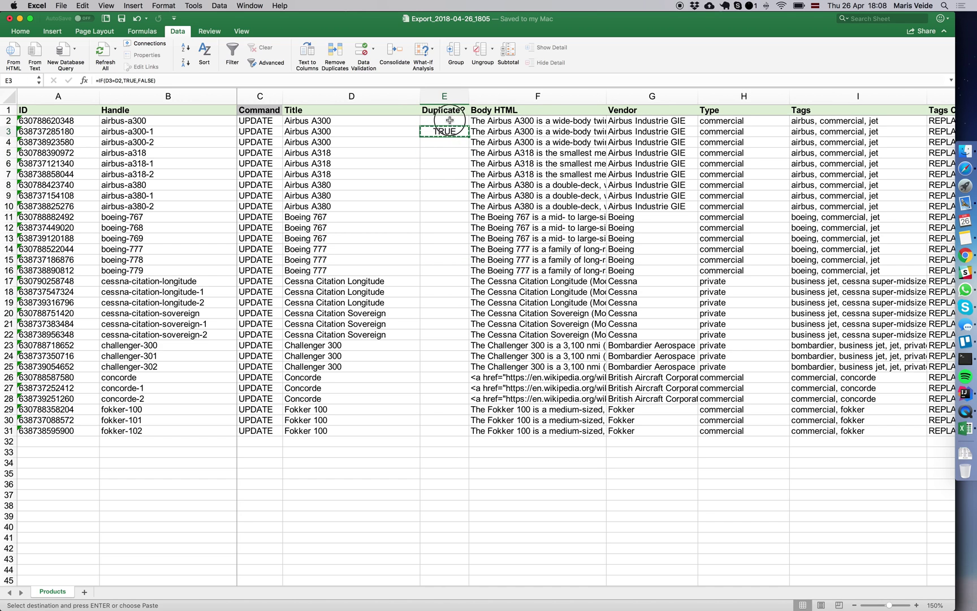
key("super+v")
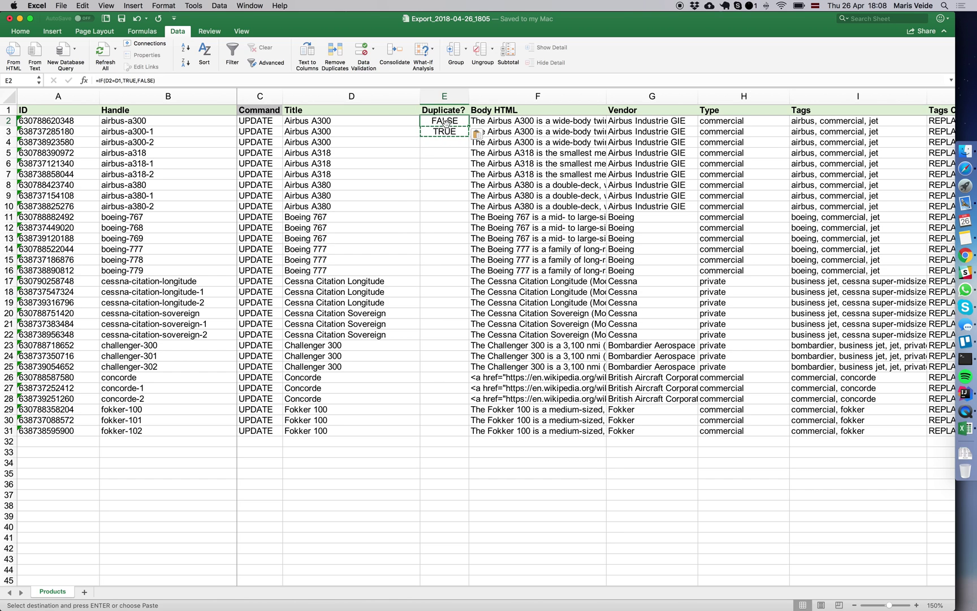
left_click_drag(445, 121, 445, 123)
left_click(360, 111)
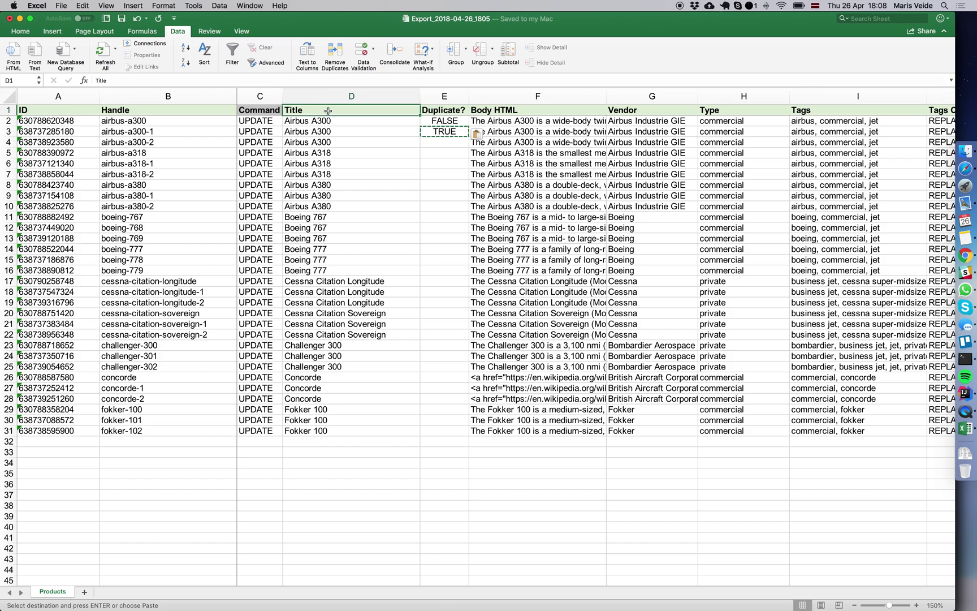
left_click(453, 130)
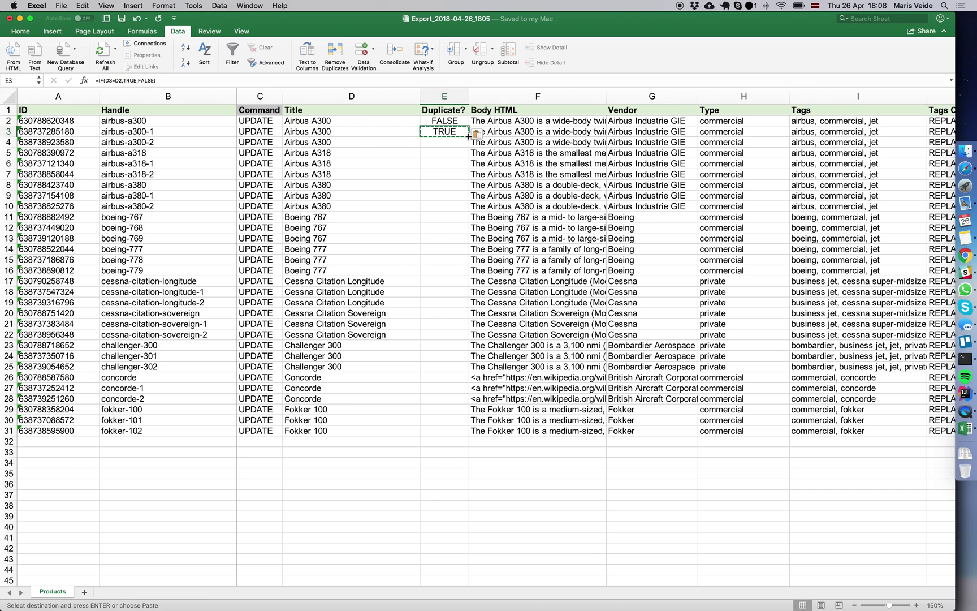
double_click(468, 136)
Step through the Duplicate? column checking the TRUE/FALSE results
left_click(453, 144)
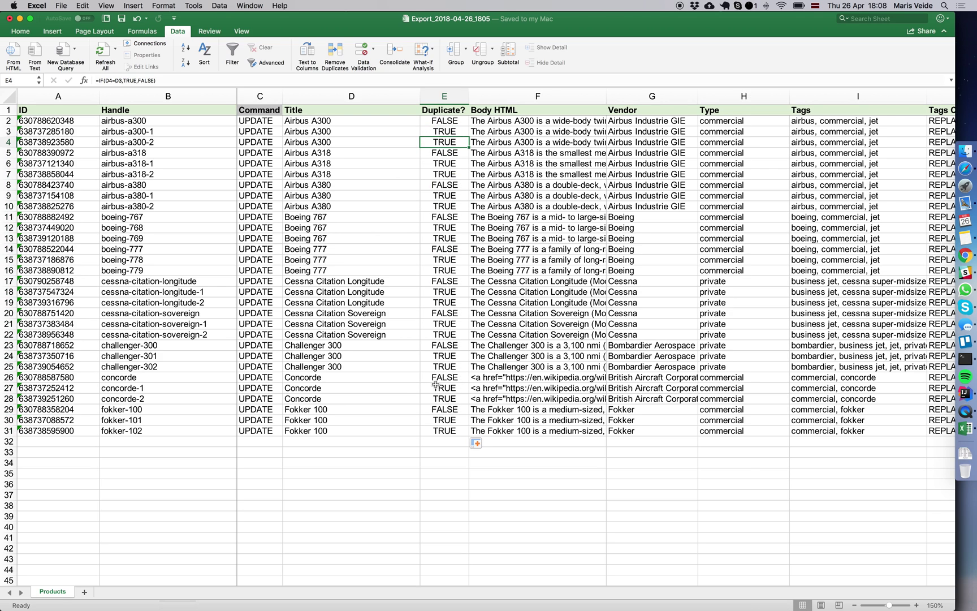
left_click(443, 155)
key("Down")
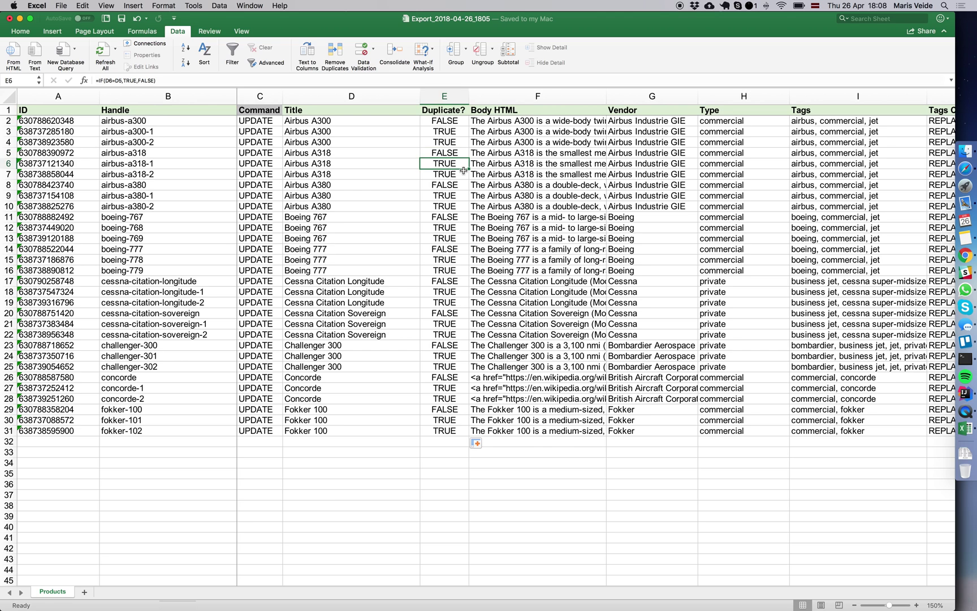
key("Down")
key("Down")
key("Down")
key("Down")
key("Down")
key("Down")
key("Down")
key("Down")
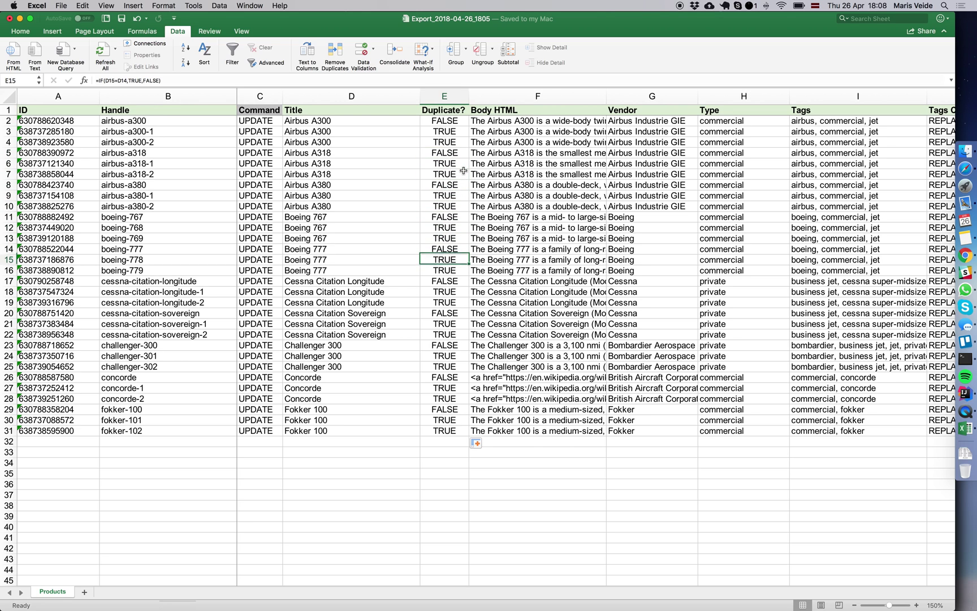
key("Down")
key("Down")
key("Down")
key("Up")
key("Up")
key("Up")
key("Up")
key("Up")
key("Down")
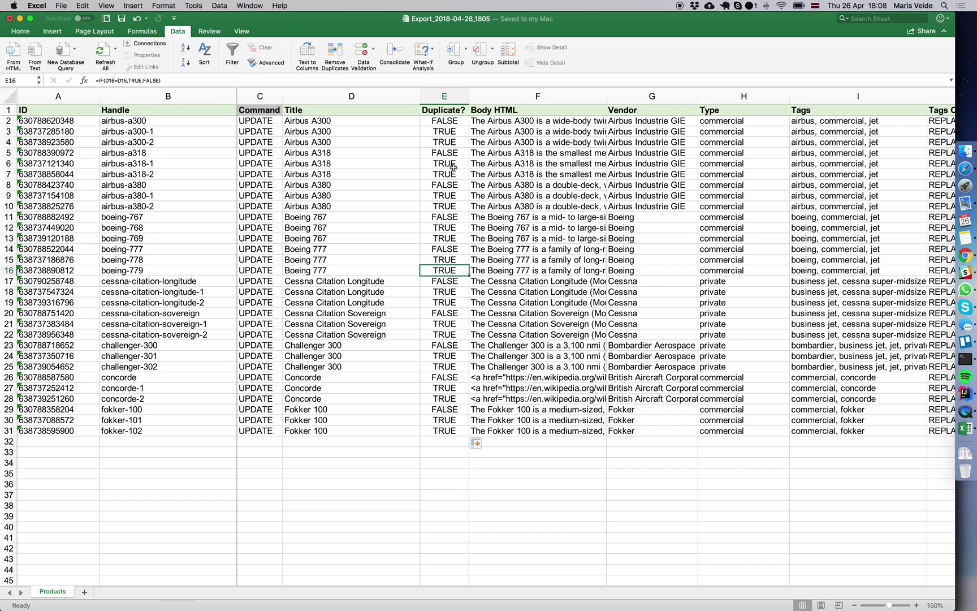
Filter the product table to show only rows flagged TRUE in Duplicate?
left_click(452, 164)
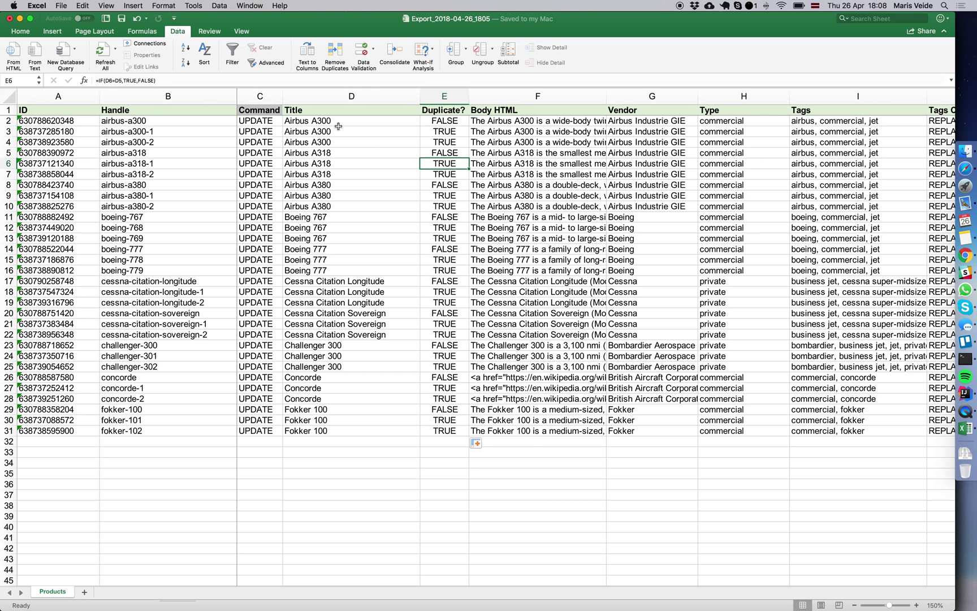
left_click(232, 53)
scroll(436, 150, "right", 5)
scroll(395, 161, "left", 5)
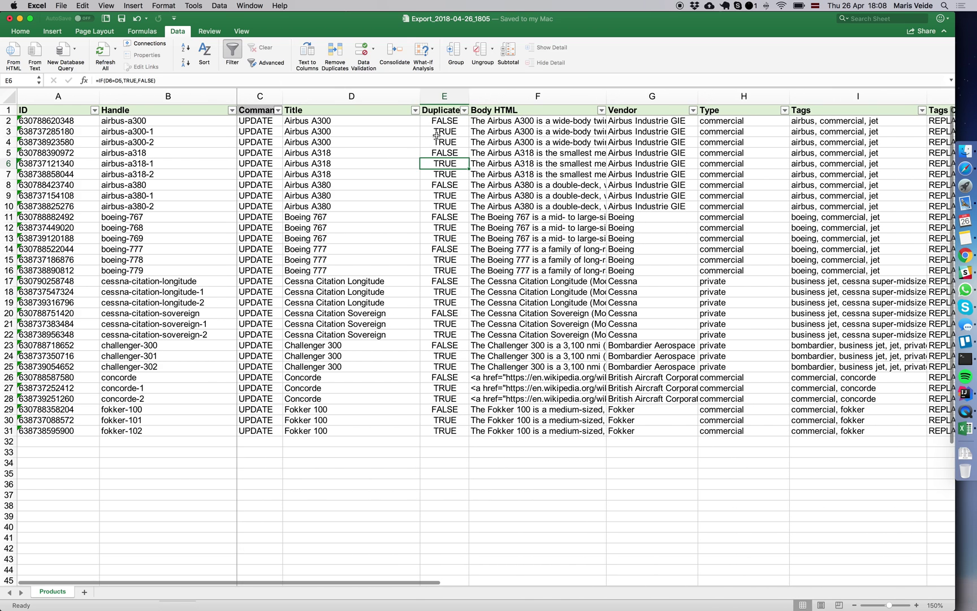
left_click(465, 111)
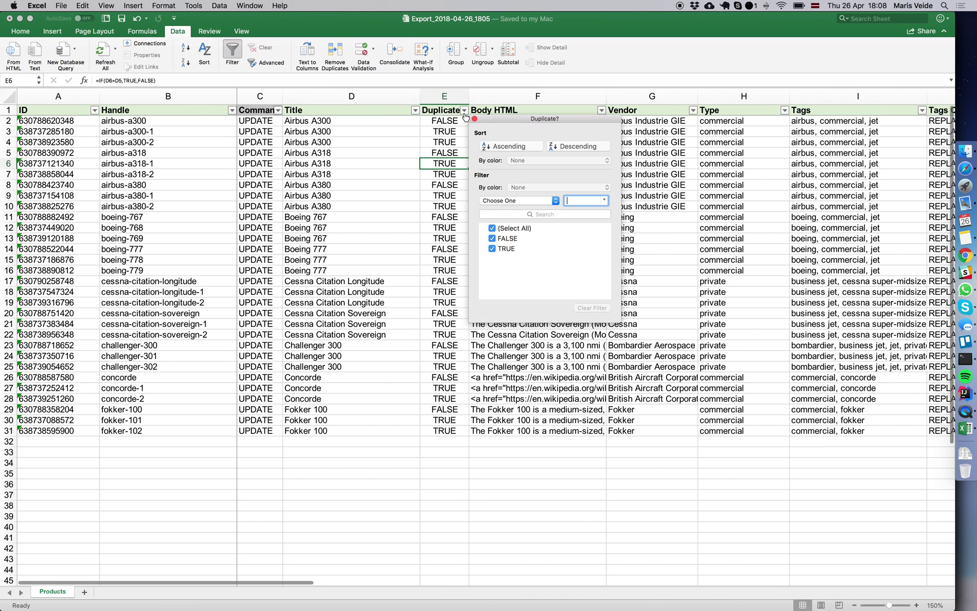
left_click(491, 239)
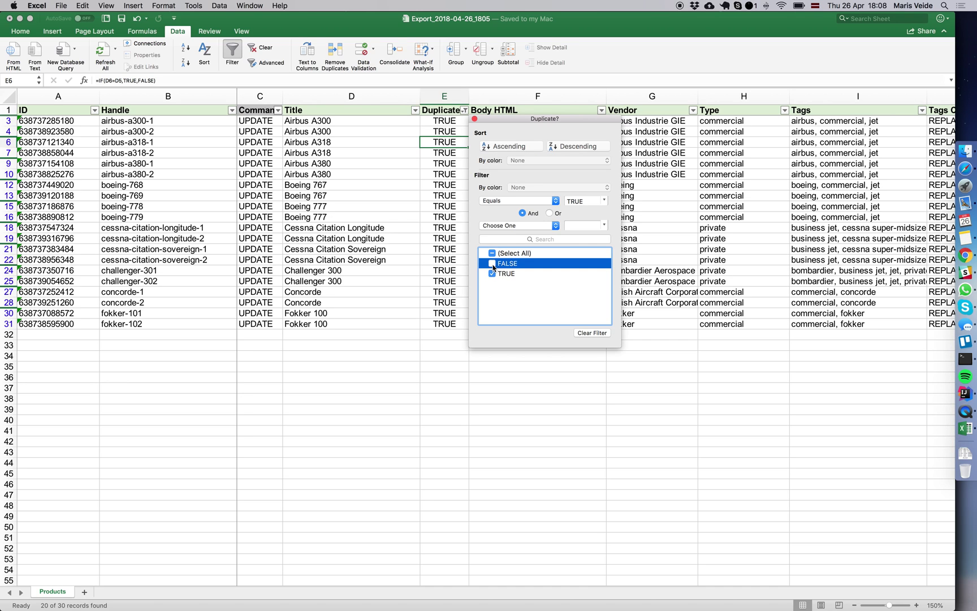
left_click(519, 275)
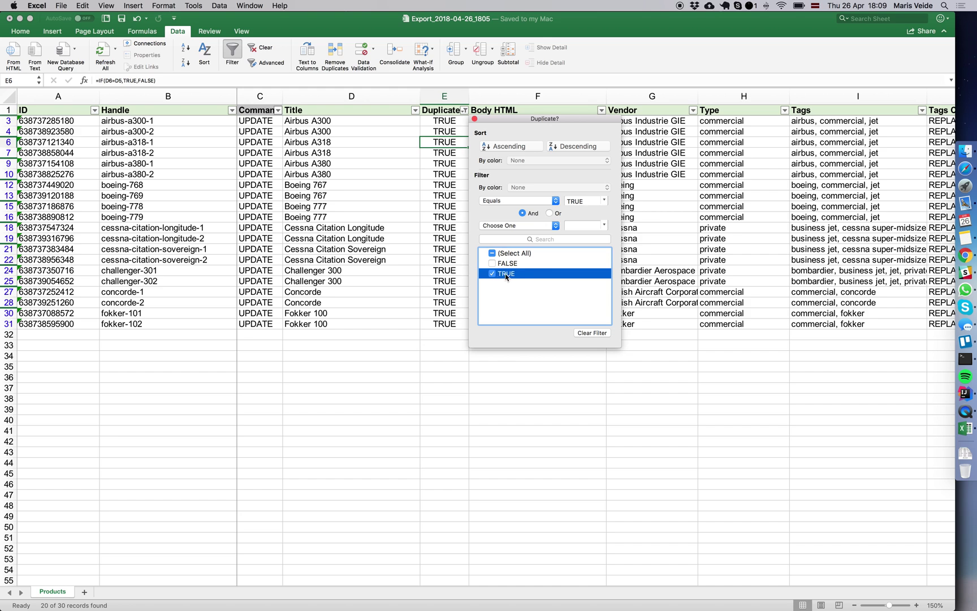
left_click(445, 185)
left_click(446, 185)
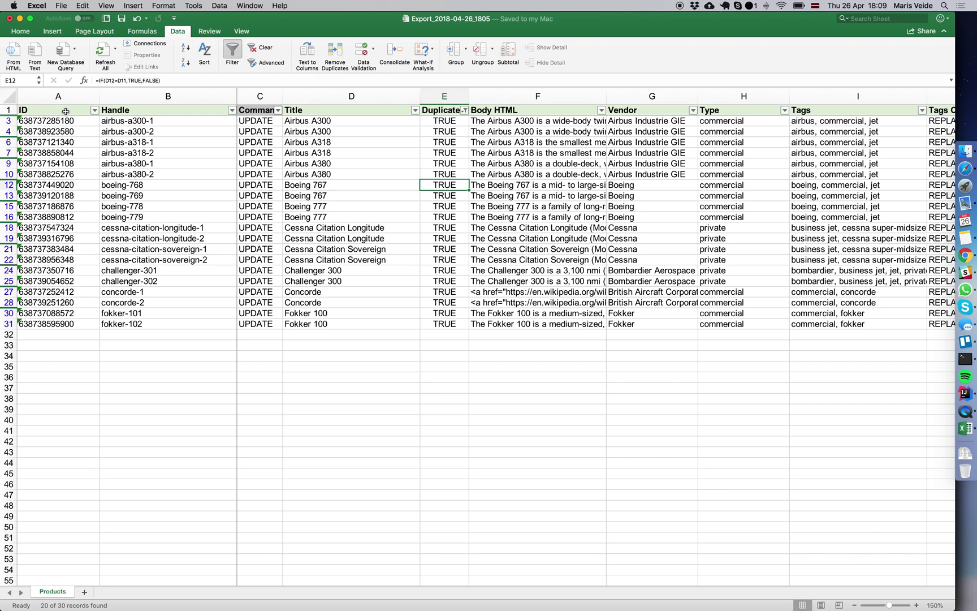
Copy the ID, Handle and Command columns of the 20 duplicates into a new workbook
mouse_move(67, 109)
left_mouse_down()
mouse_move(260, 197)
mouse_move(260, 326)
left_mouse_up()
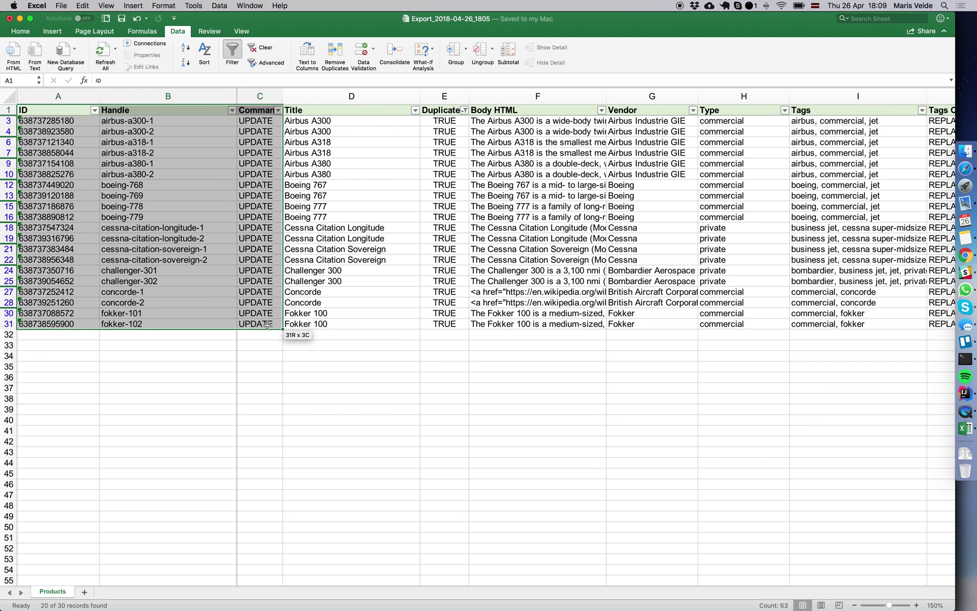
left_click_drag(76, 96, 260, 96)
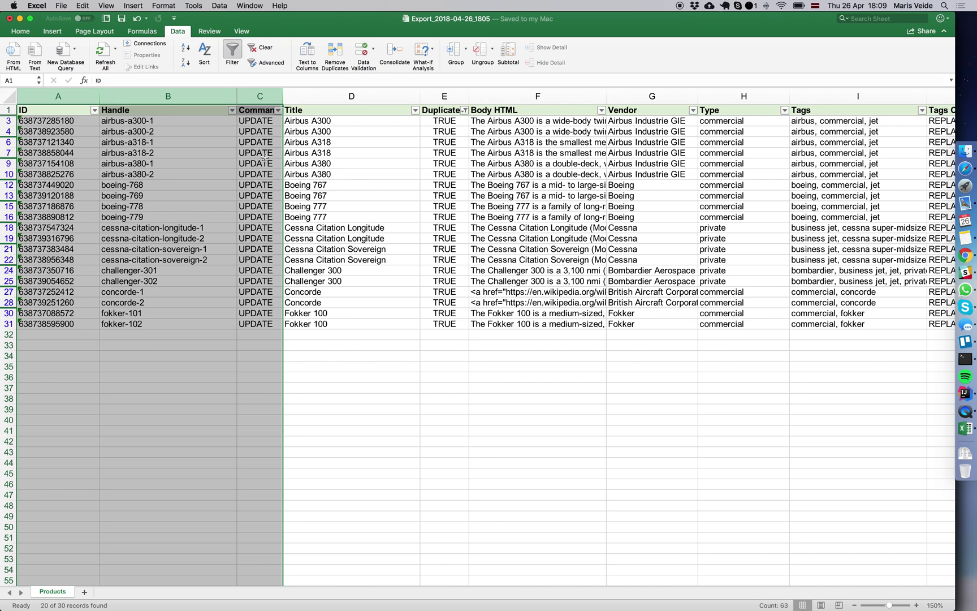
key("super+c")
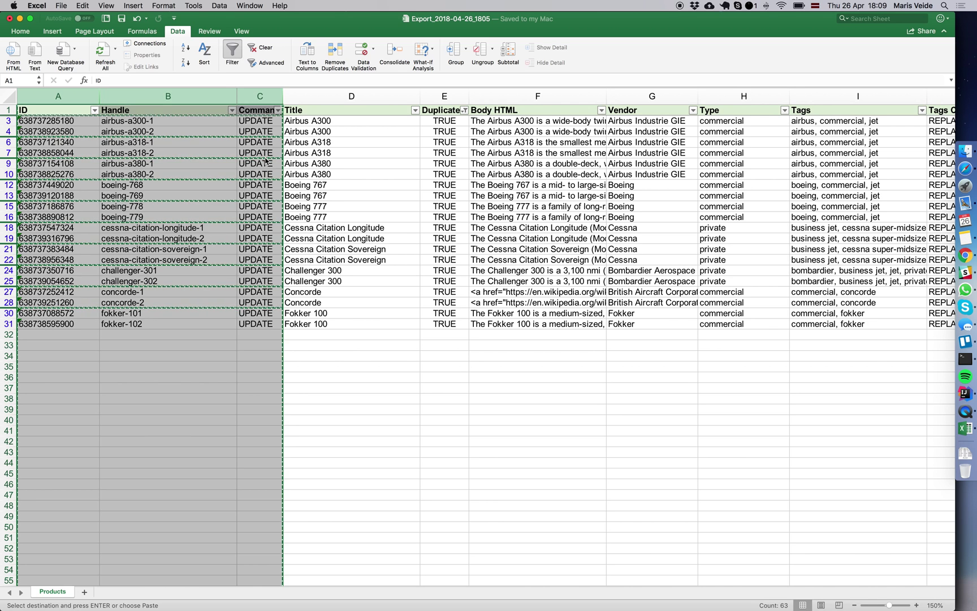
key("super+n")
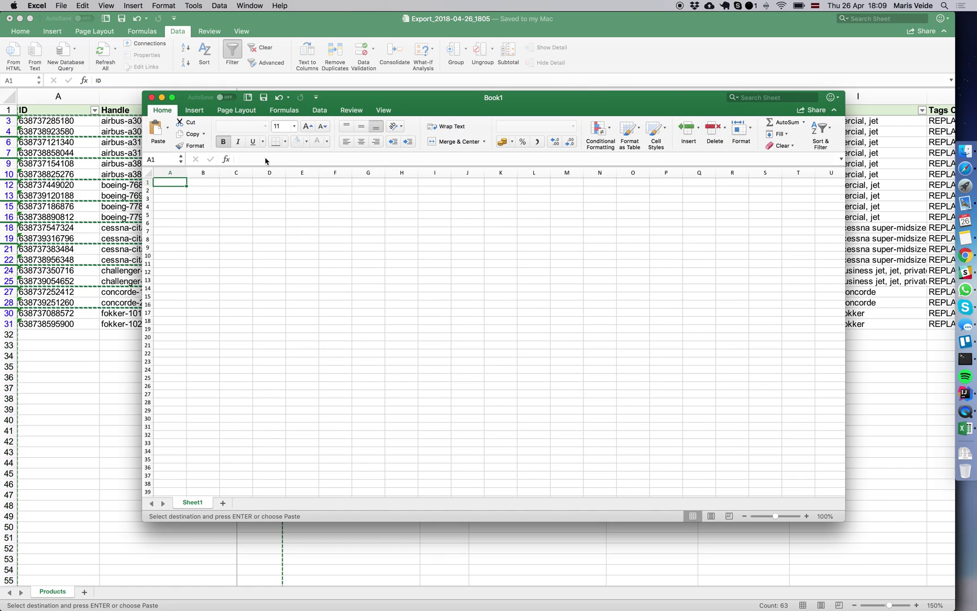
key("super+v")
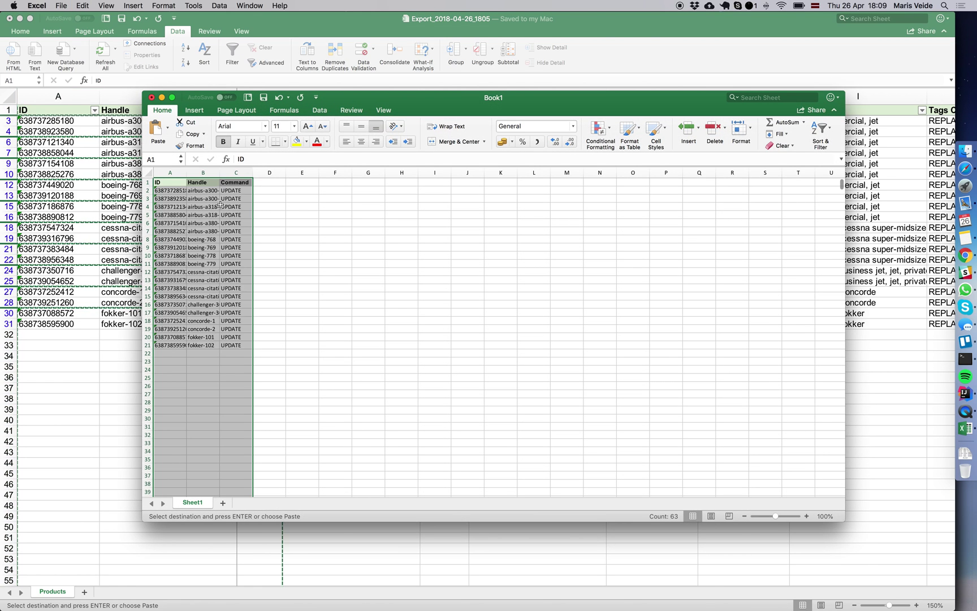
Widen columns A and B to fit the full IDs and handles
left_click_drag(186, 172, 174, 172)
left_click(221, 207)
double_click(227, 173)
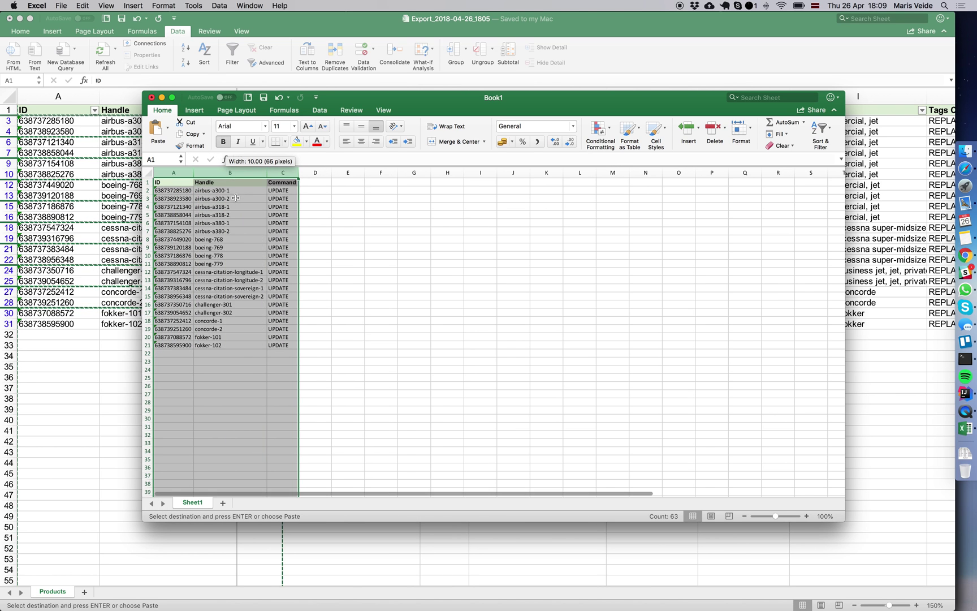
left_click(235, 198)
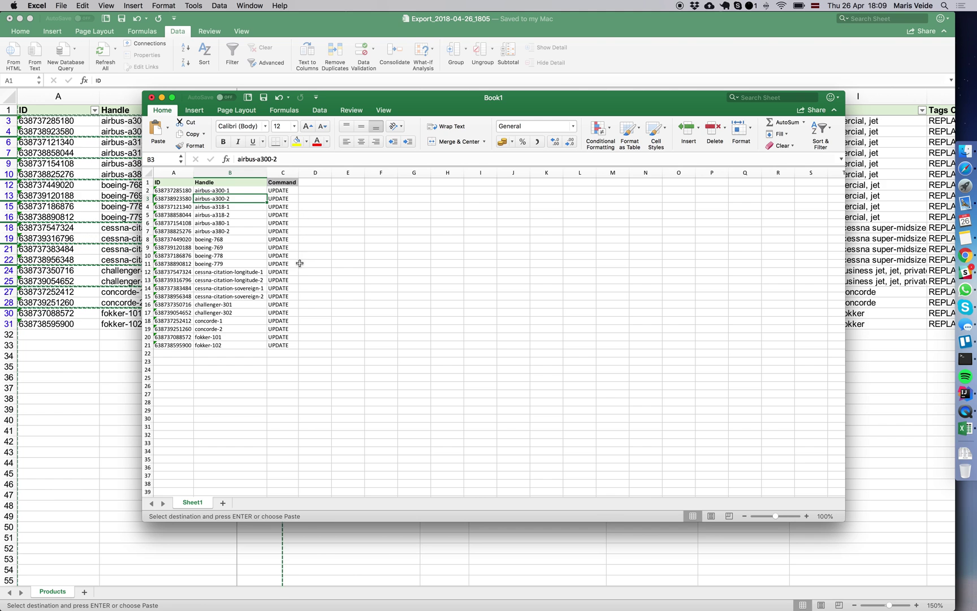
Rename Sheet1 to Products
double_click(193, 503)
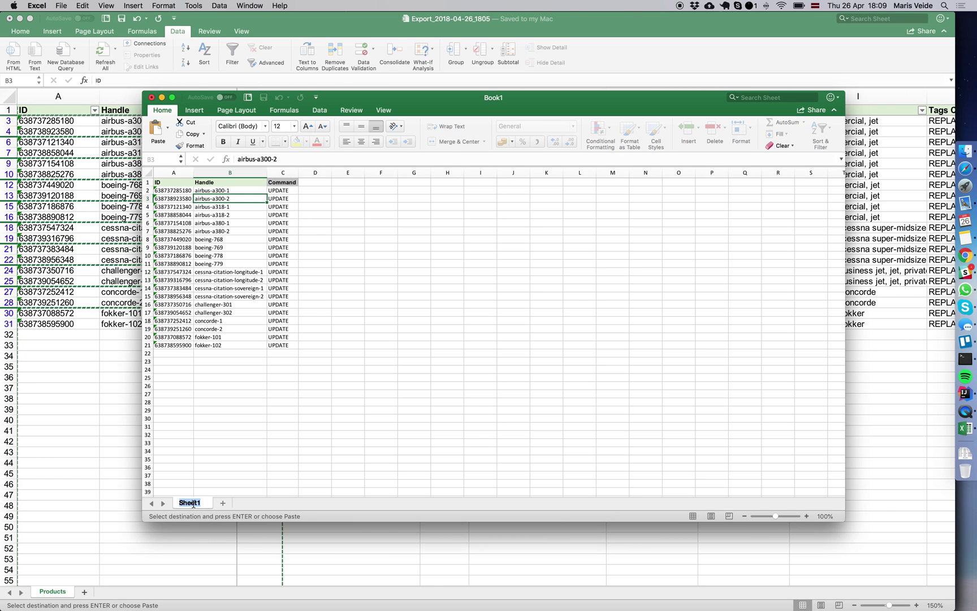
type("Product")
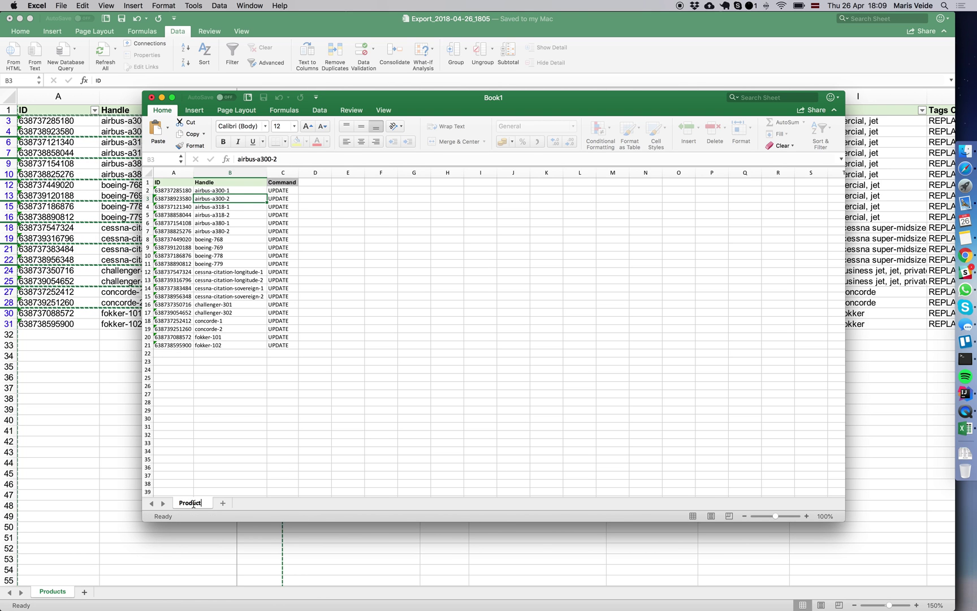
type("s")
key("Return")
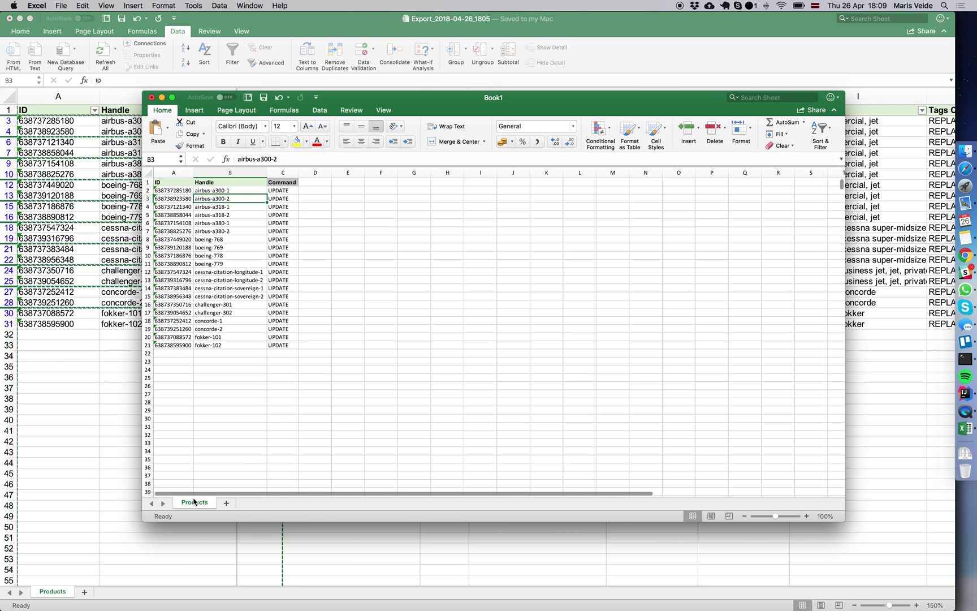
Fill DELETE down the Command column for all 20 duplicate rows and start saving the workbook
left_click(280, 191)
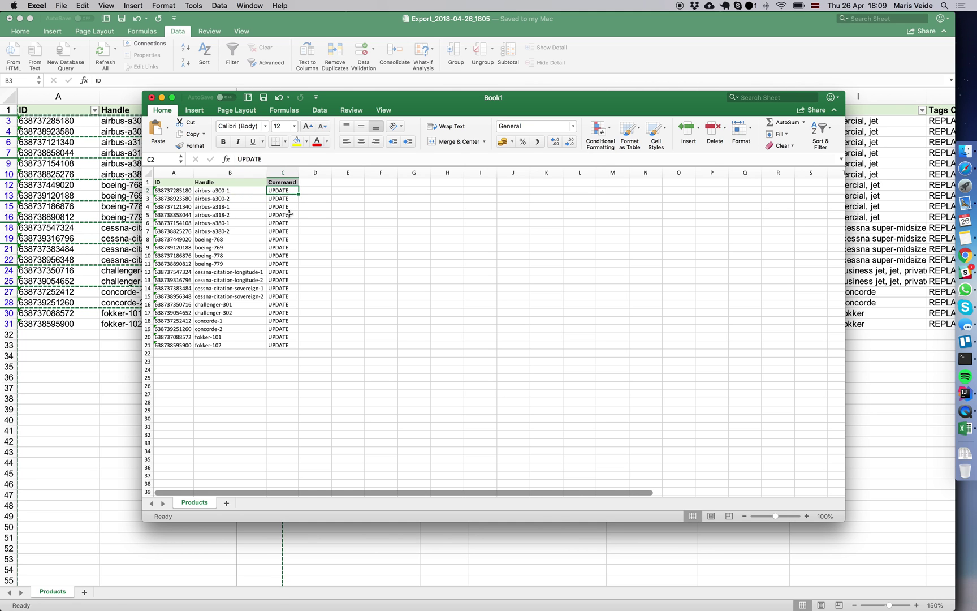
type("DELETE")
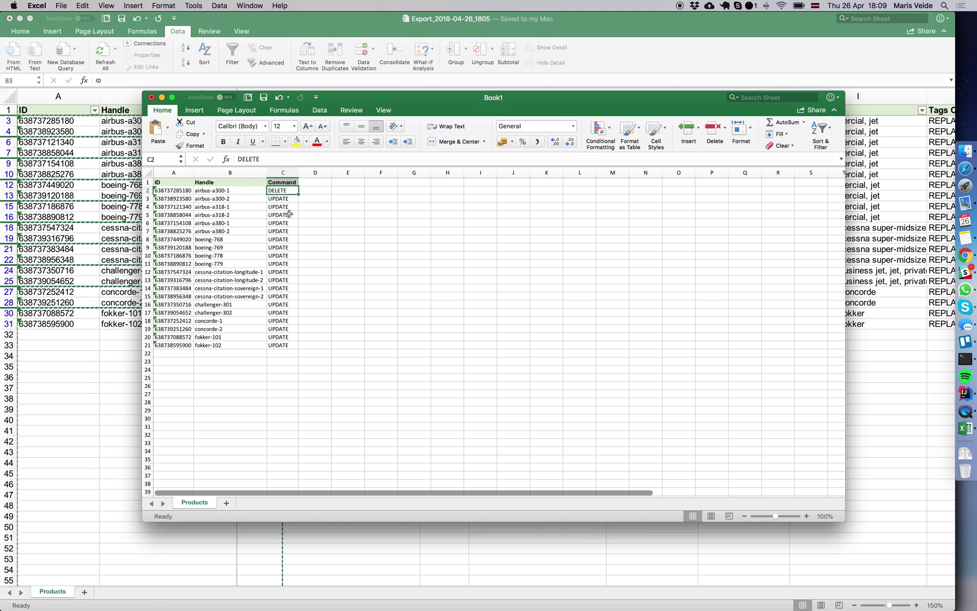
key("super+c")
key("Escape")
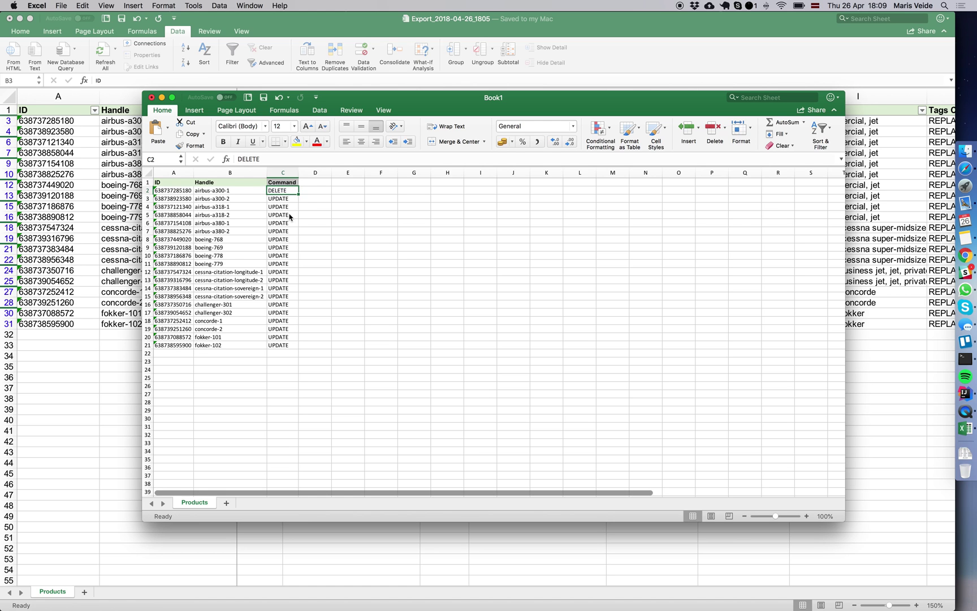
double_click(299, 195)
left_click(287, 198)
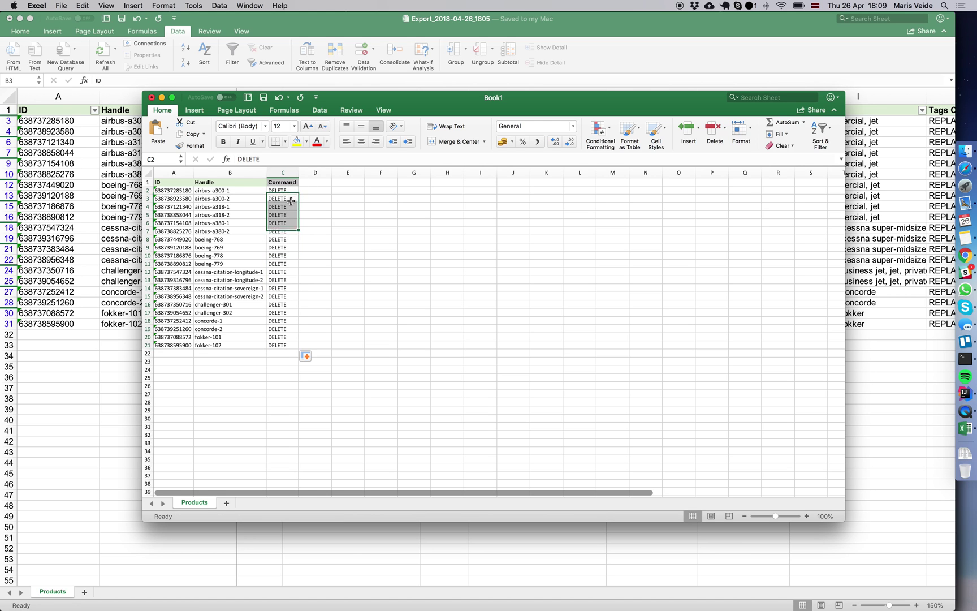
left_click(282, 249)
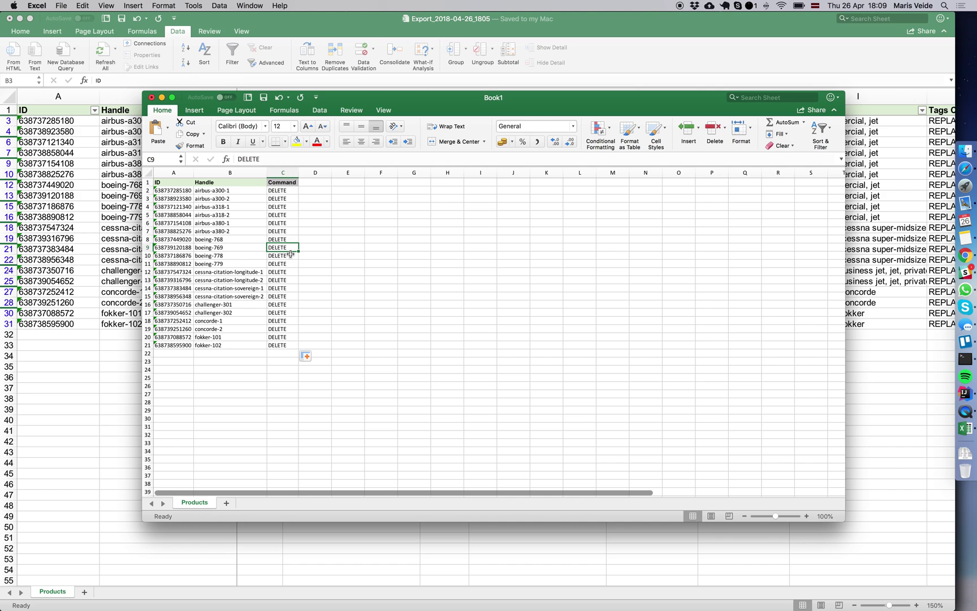
key("super+s")
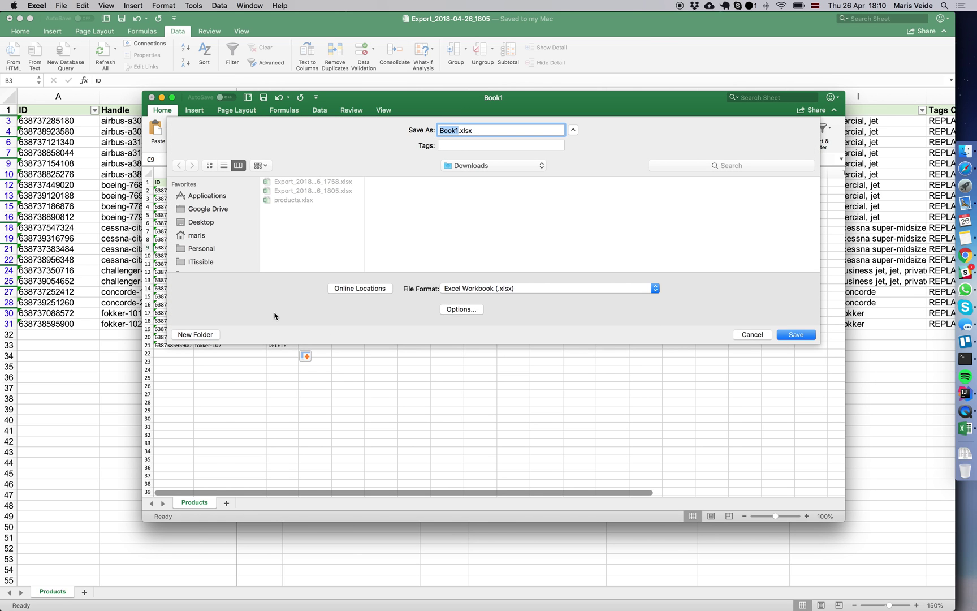
type("delete-dups")
Save the DELETE workbook as delete-dups
key("Return")
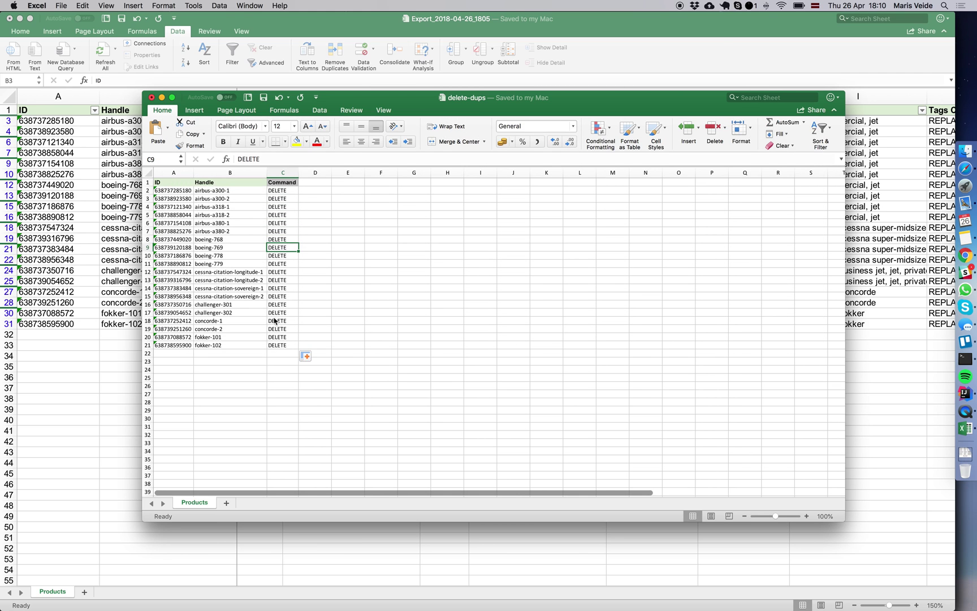
Upload delete-dups.xlsx to Excelify's import area and run the import, deleting the 20 duplicate products
left_click(964, 257)
scroll(476, 341, "down", 2)
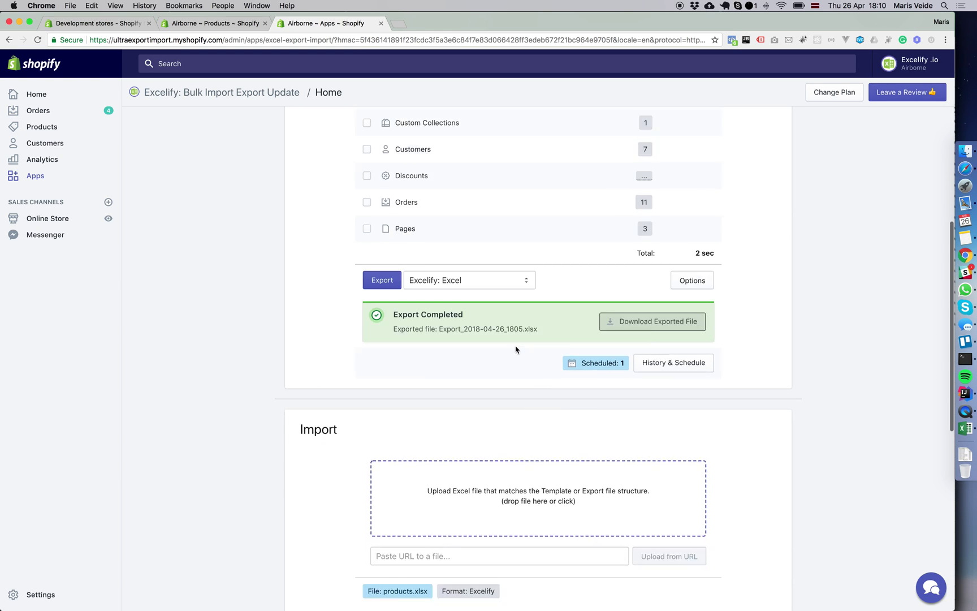
scroll(517, 350, "down", 3)
left_click(509, 327)
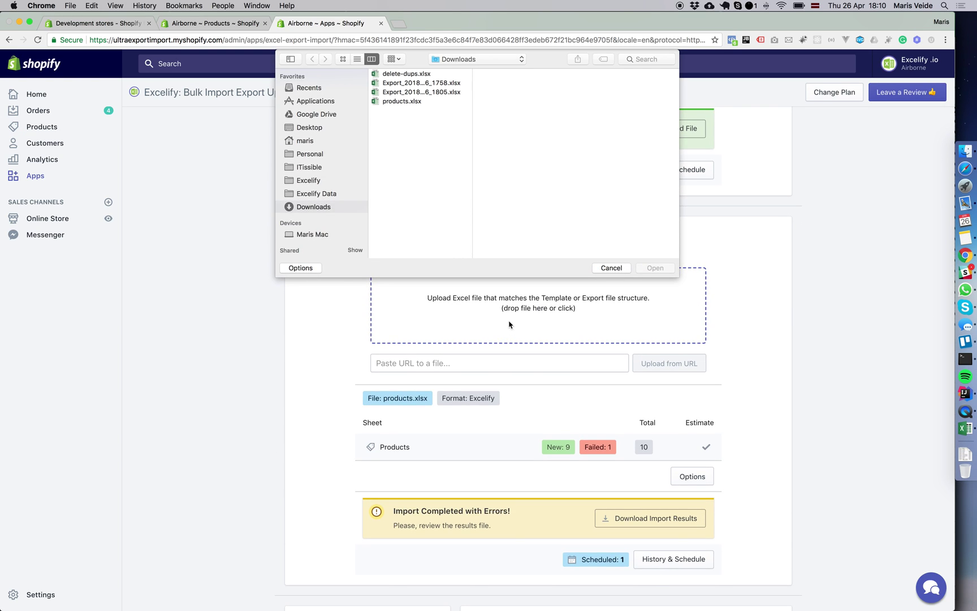
double_click(411, 74)
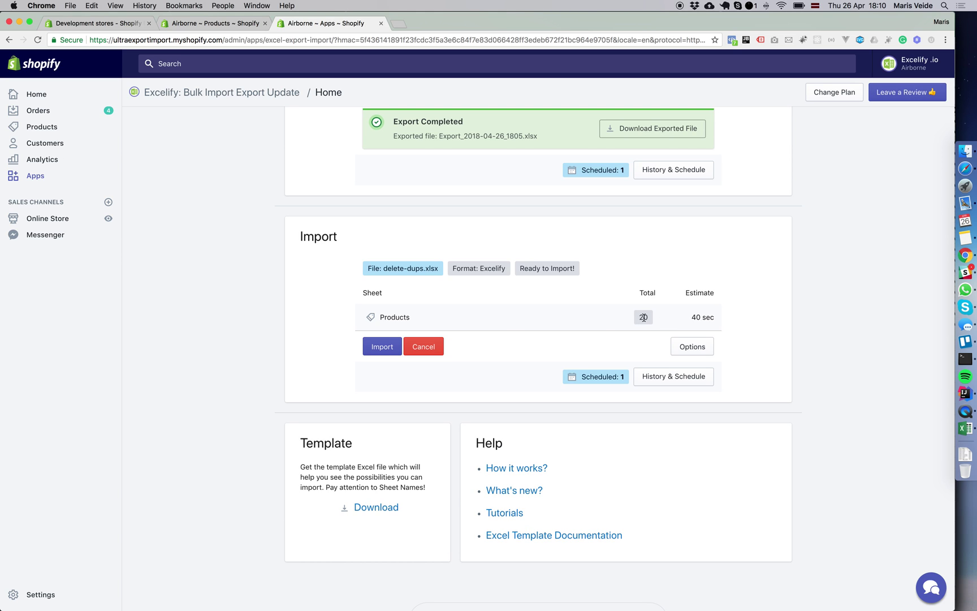
left_click(381, 349)
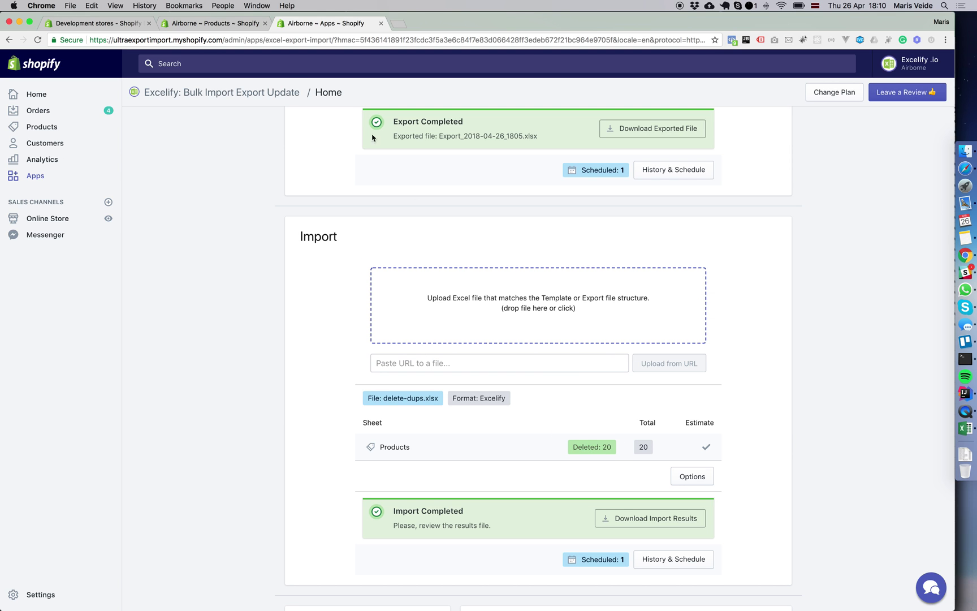
left_click(226, 28)
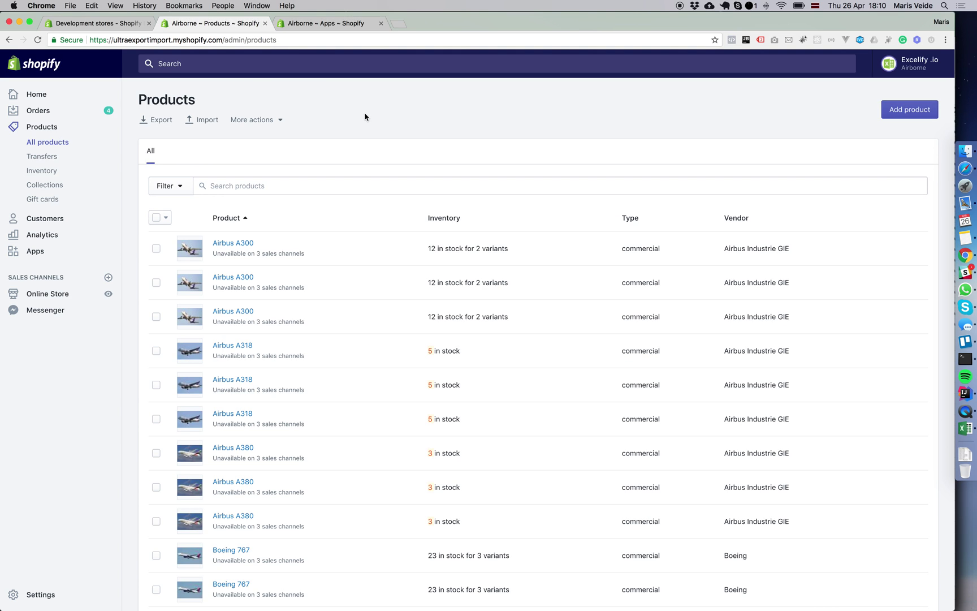
key("super+r")
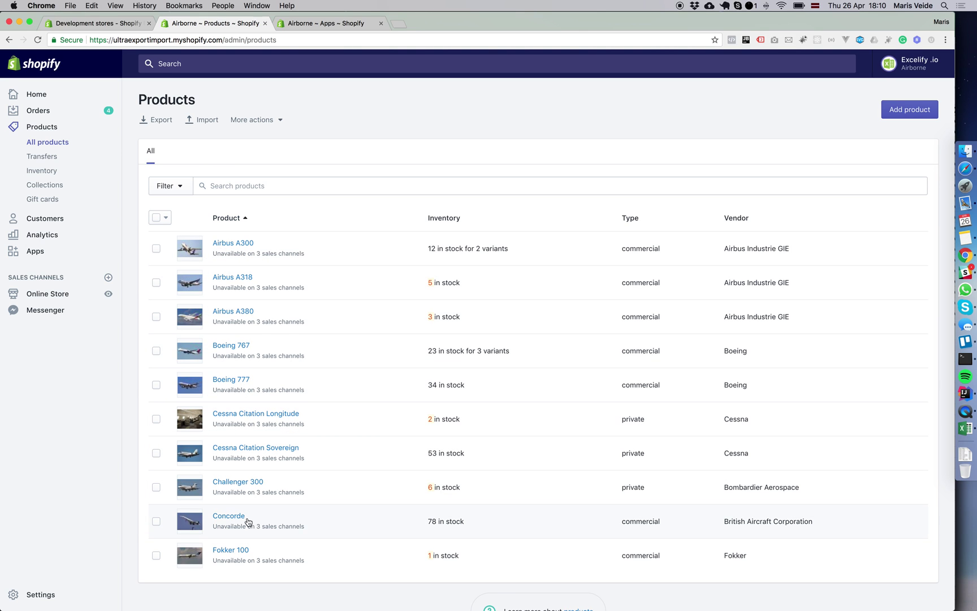
left_click(307, 25)
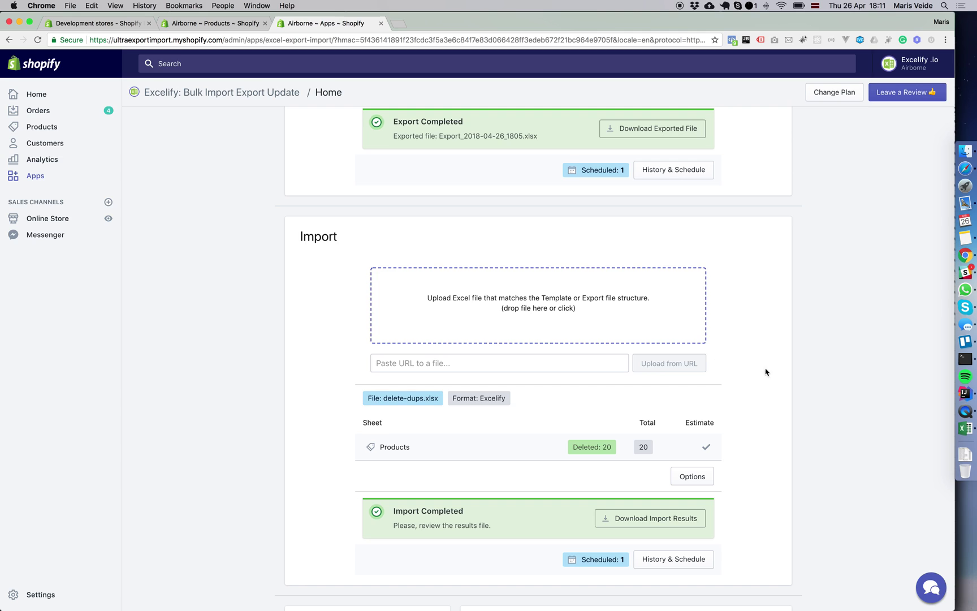